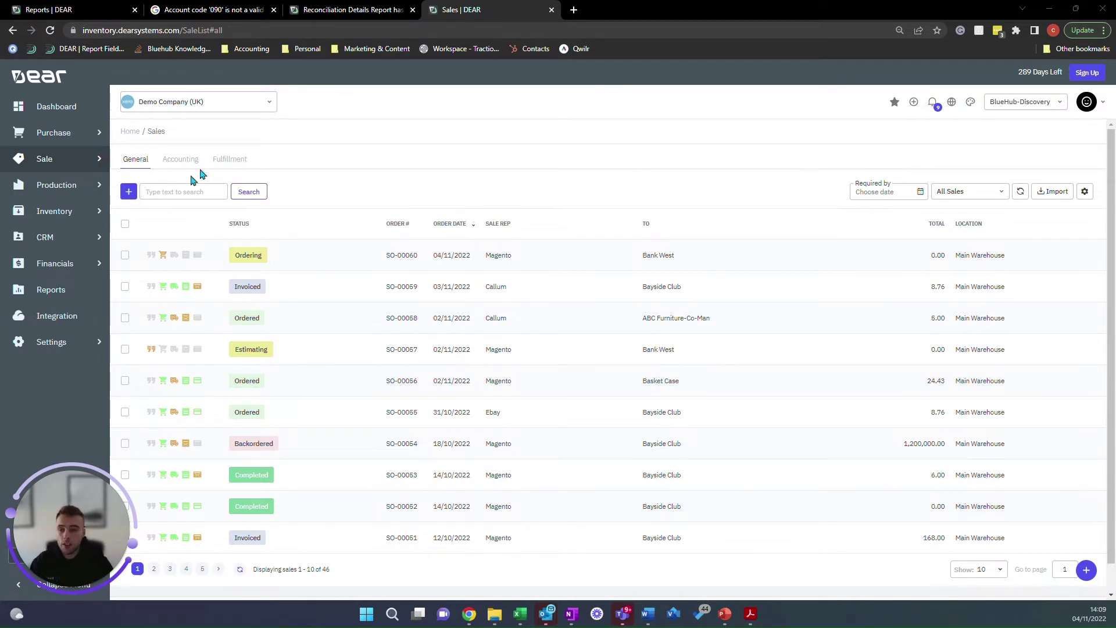
Step: Start a new sale with Bayside Club as the customer
left_click(132, 193)
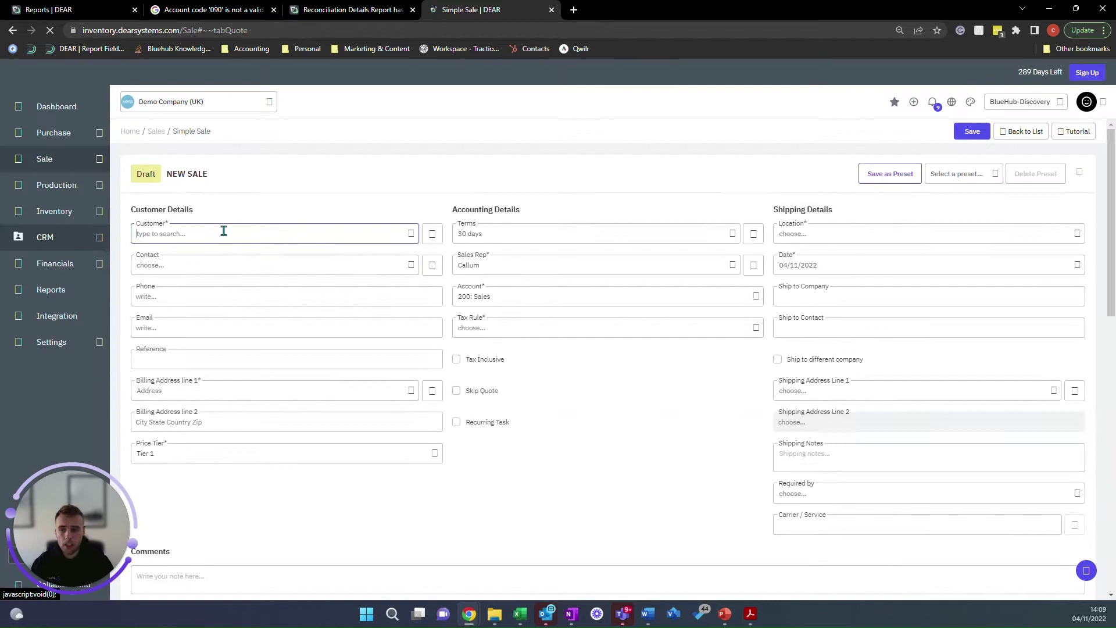
left_click(412, 235)
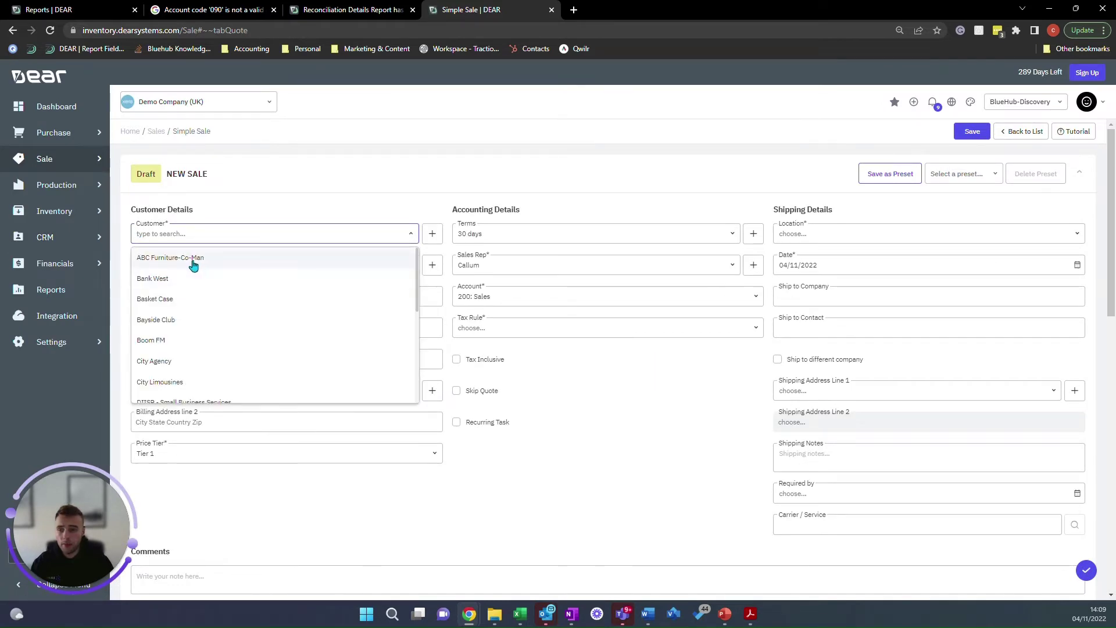
left_click(170, 320)
scroll(177, 340, "down", 5)
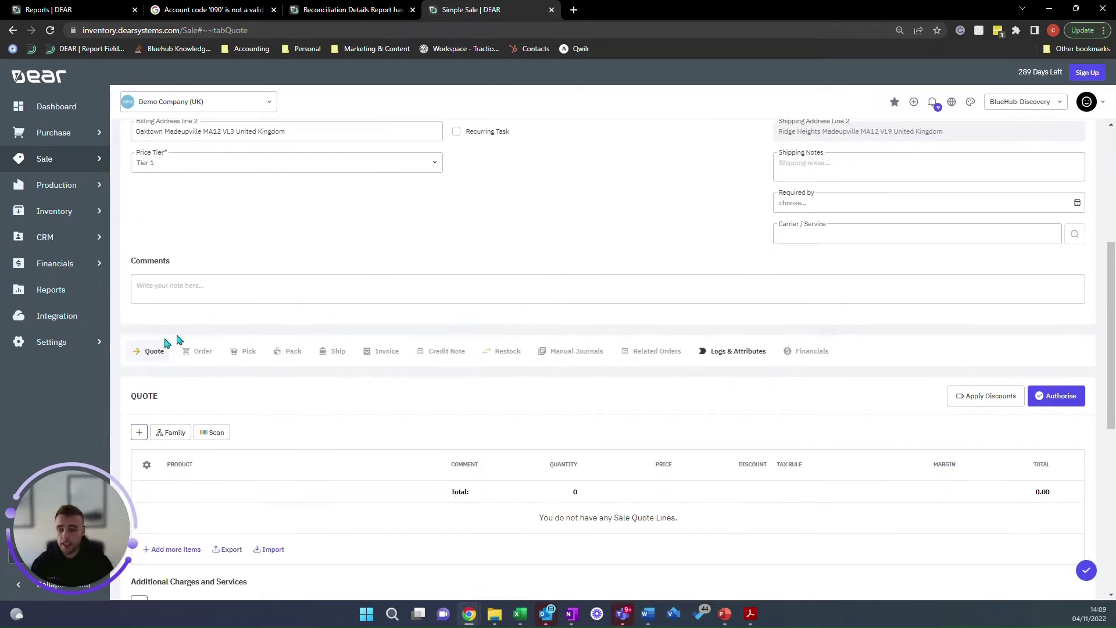
scroll(458, 184, "up", 1)
Step: Skip the quote stage and add an order line of 1 × 101 Gloves / Black / 14 Oz
left_click(458, 158)
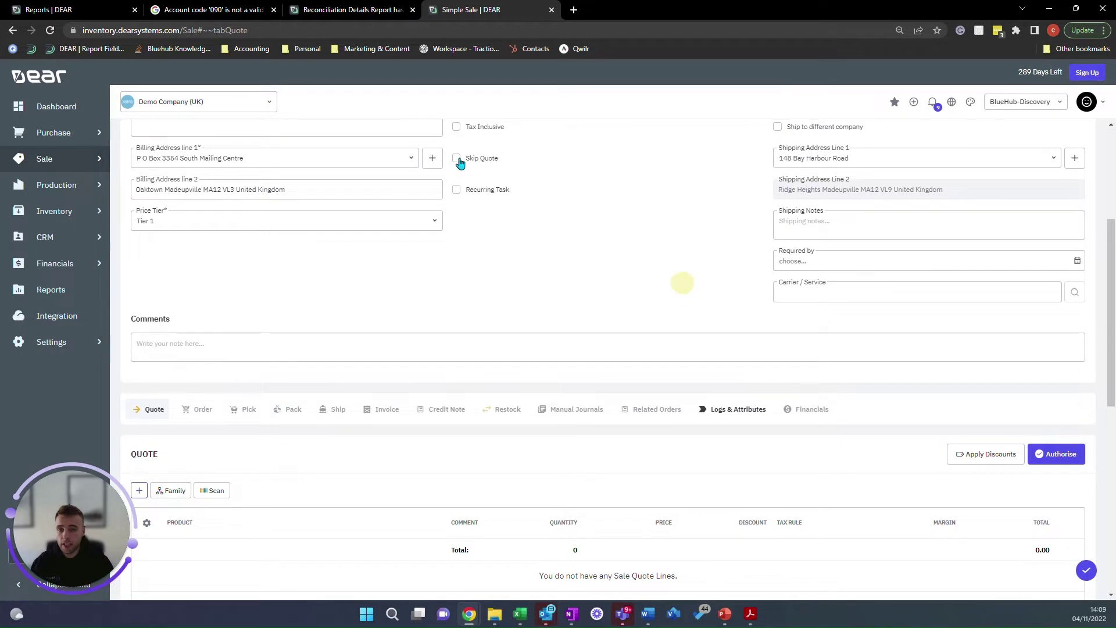
scroll(284, 332, "down", 2)
left_click(139, 374)
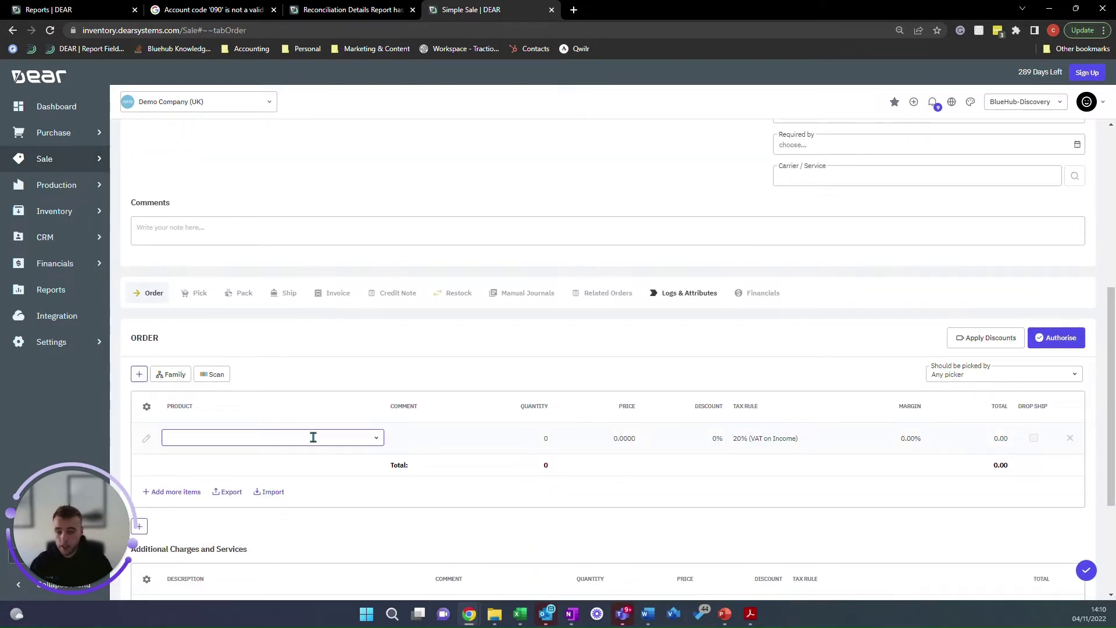
left_click(368, 440)
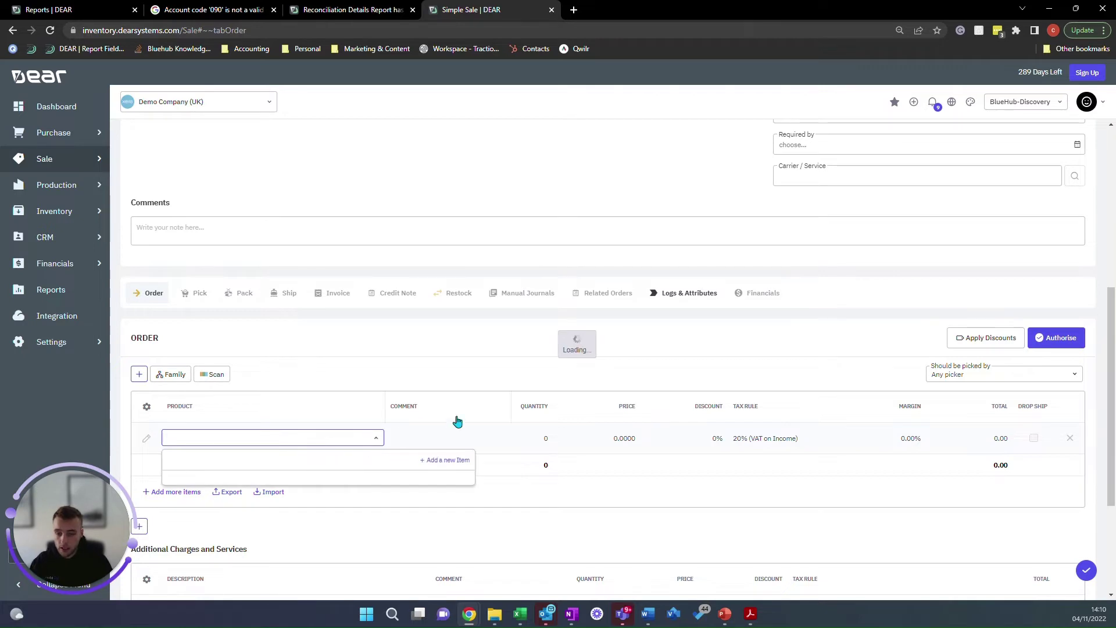
scroll(457, 419, "down", 3)
left_click(314, 347)
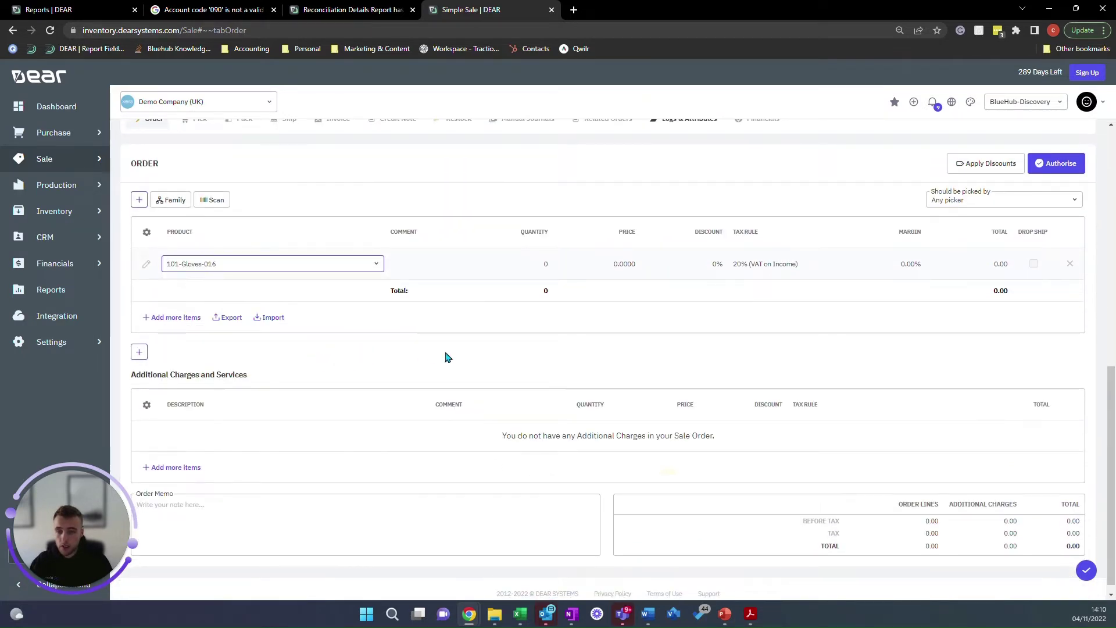
left_click(545, 275)
type("1")
left_click(597, 320)
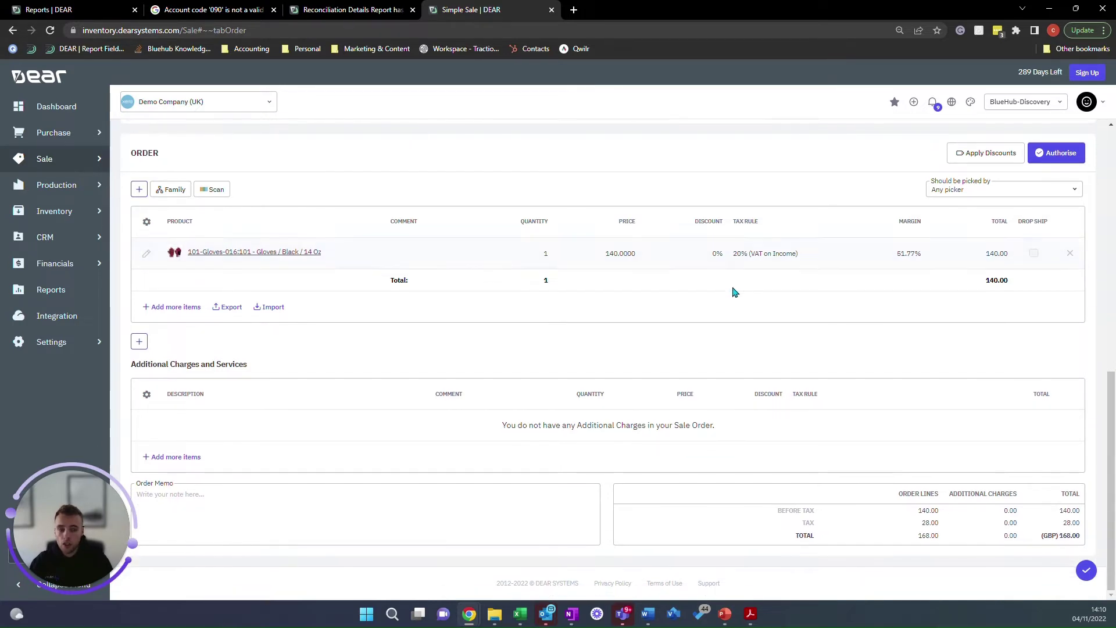
scroll(734, 291, "up", 2)
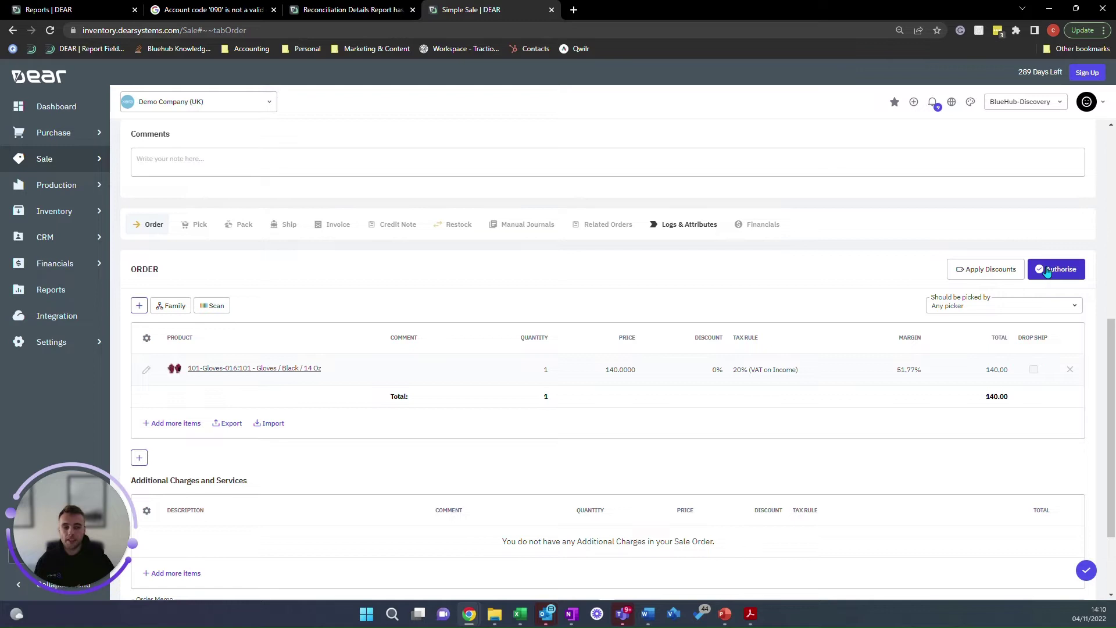
scroll(968, 307, "down", 2)
scroll(902, 329, "up", 2)
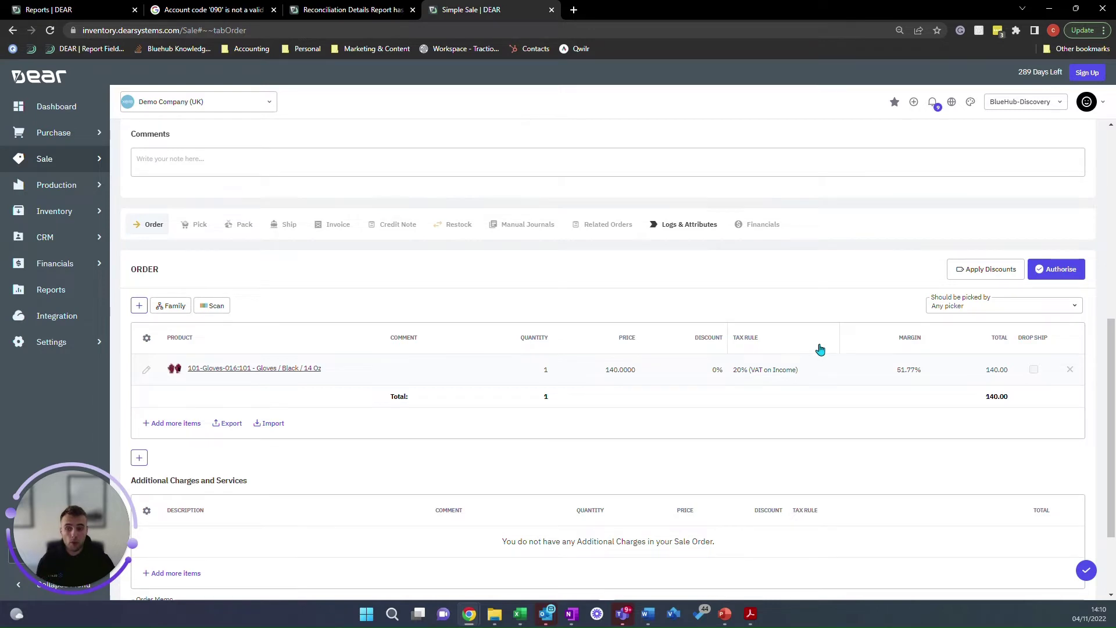
scroll(820, 349, "up", 4)
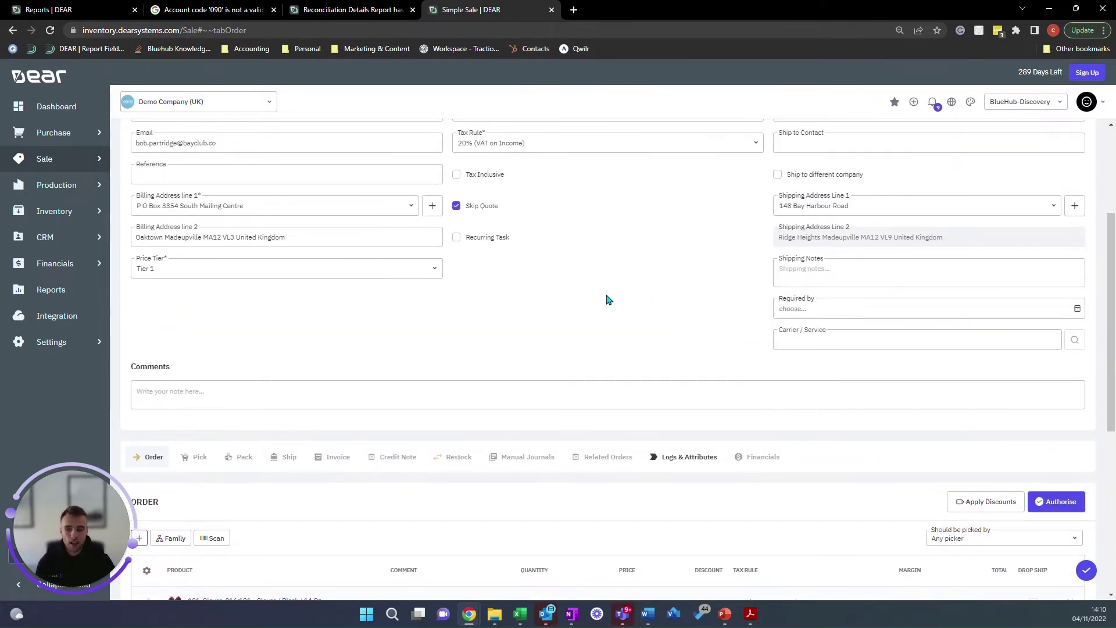
Step: Restore the quote stage for the sale and attempt to add a customer credit deposit
left_click(457, 206)
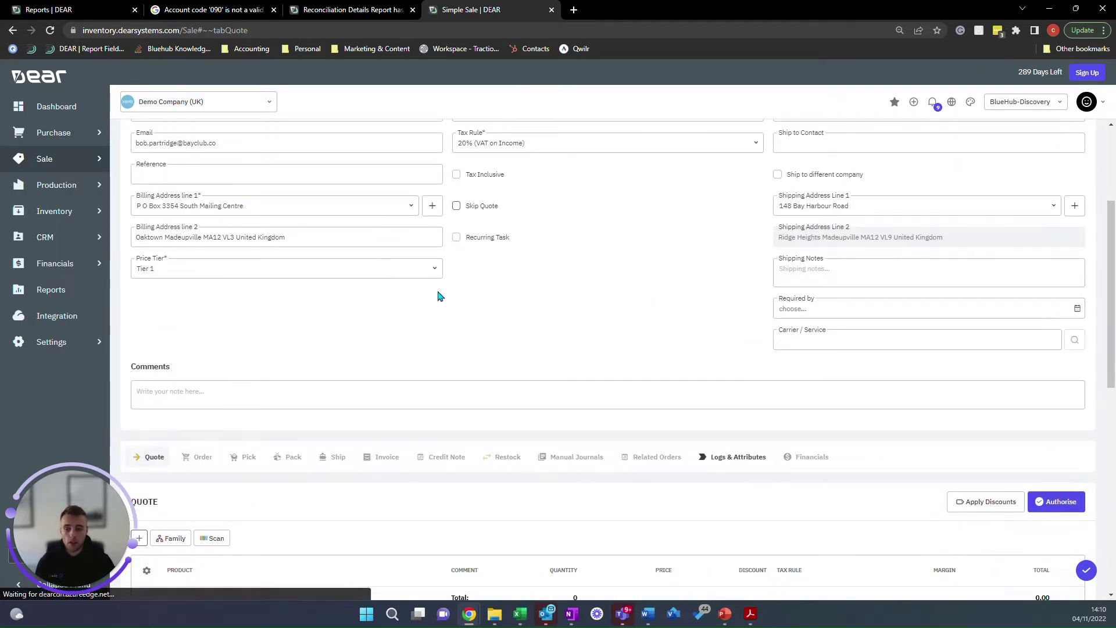
scroll(448, 300, "down", 5)
scroll(439, 310, "down", 4)
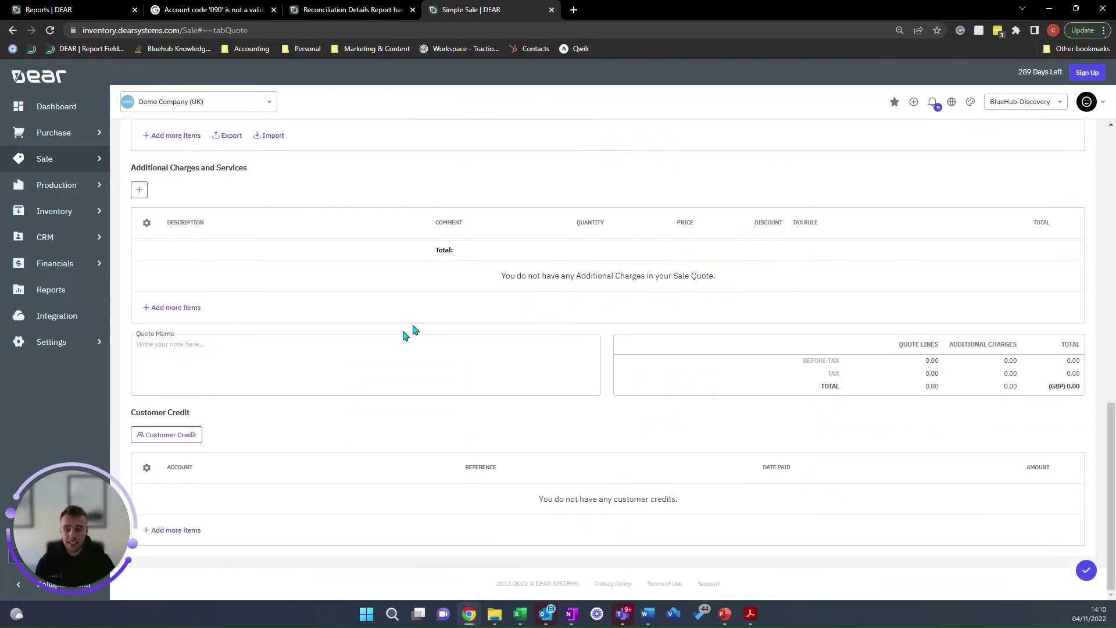
left_click(193, 440)
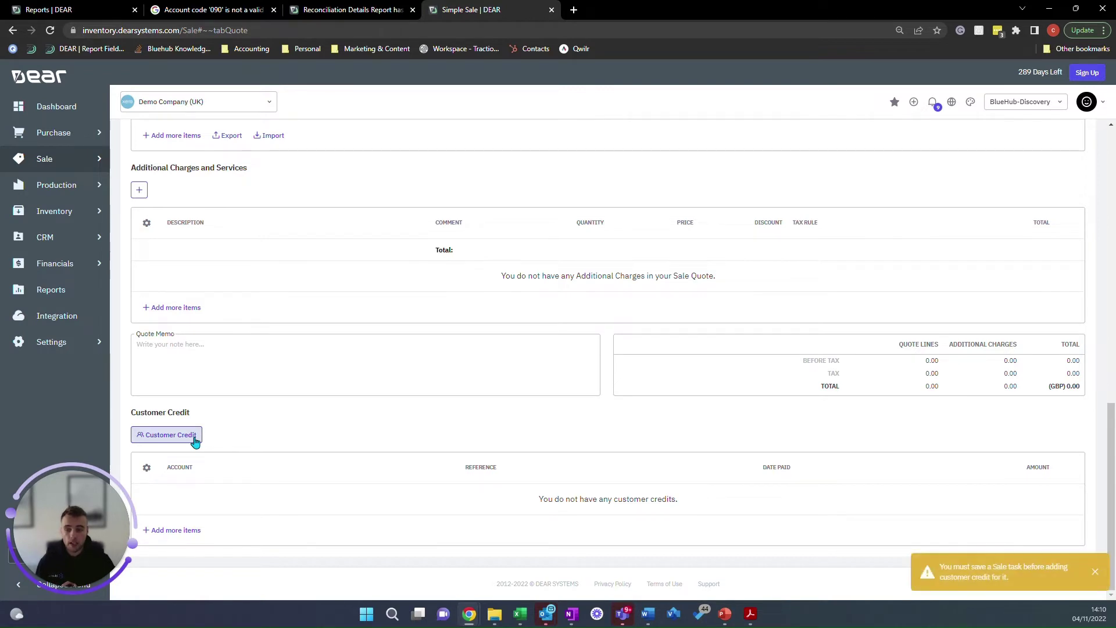
scroll(398, 418, "up", 3)
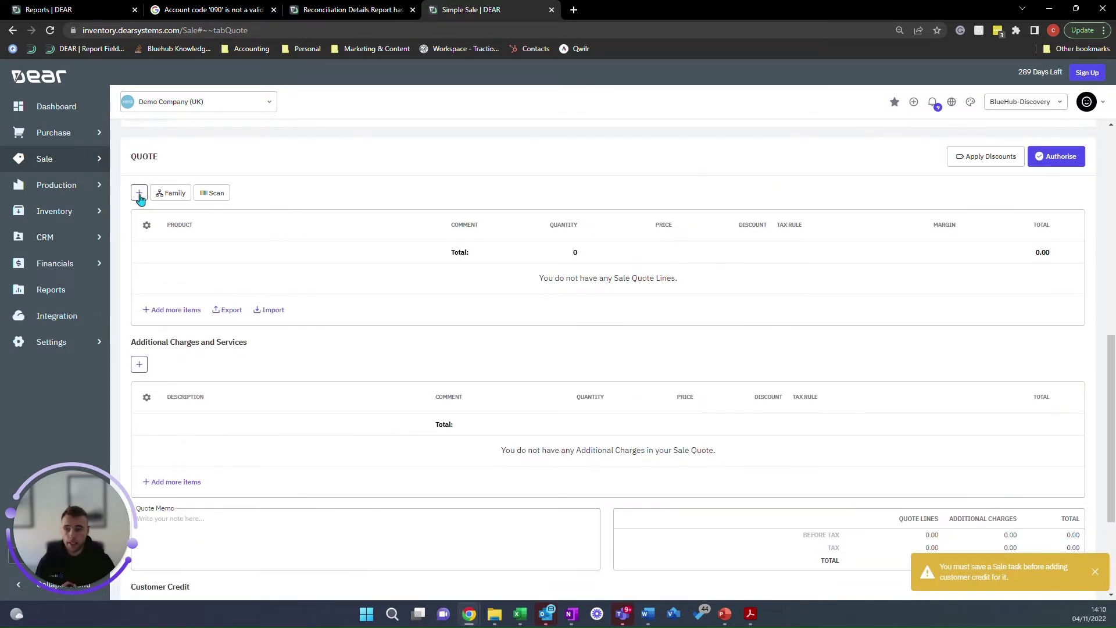
Step: Add a quote line of 1 × 101 Gloves / Black / 14 Oz and save the sale at 168.00 GBP
left_click(139, 194)
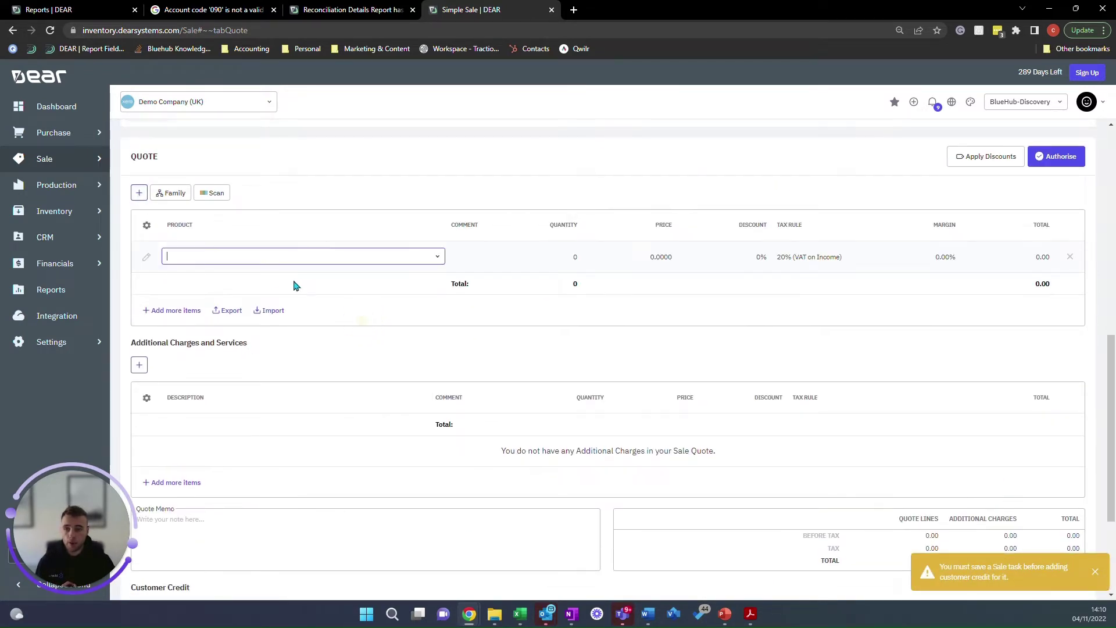
left_click(435, 258)
left_click(259, 348)
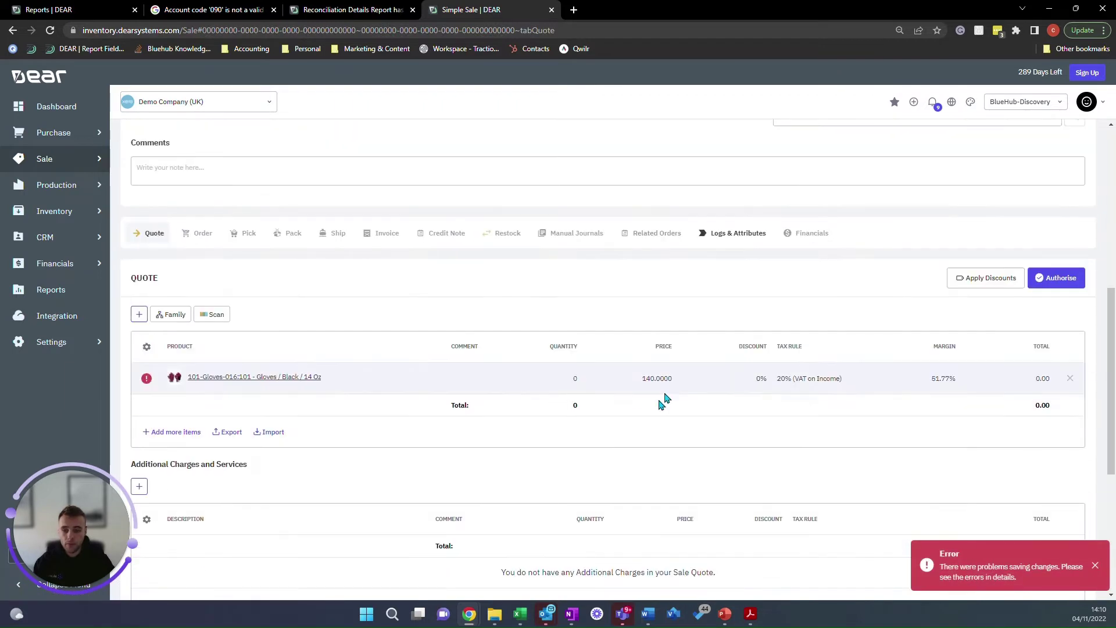
left_click(576, 378)
type("1")
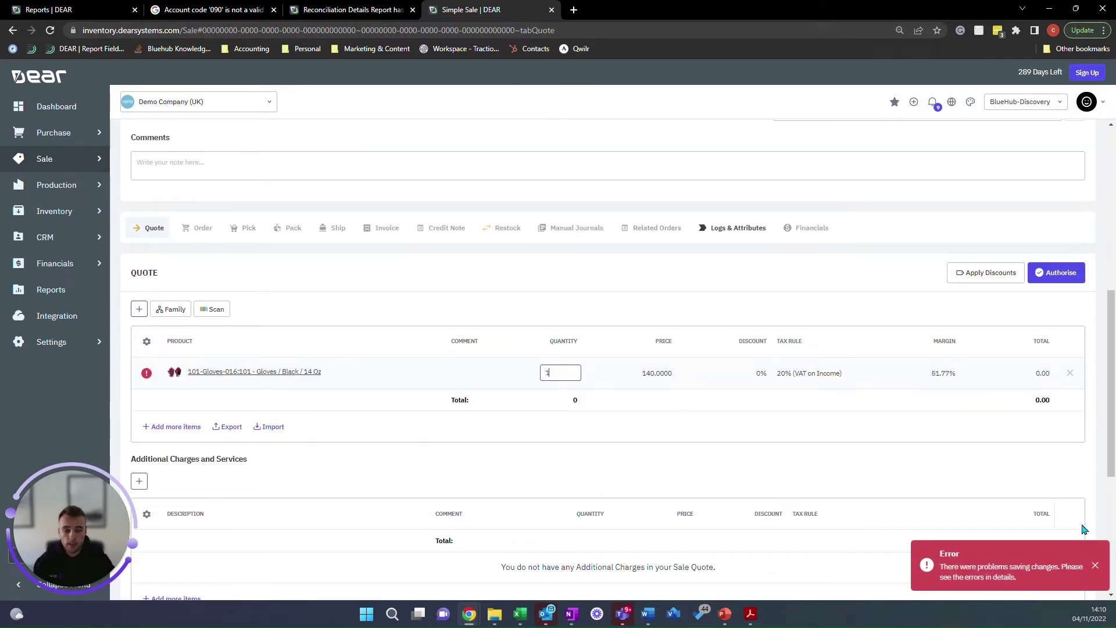
left_click(1096, 565)
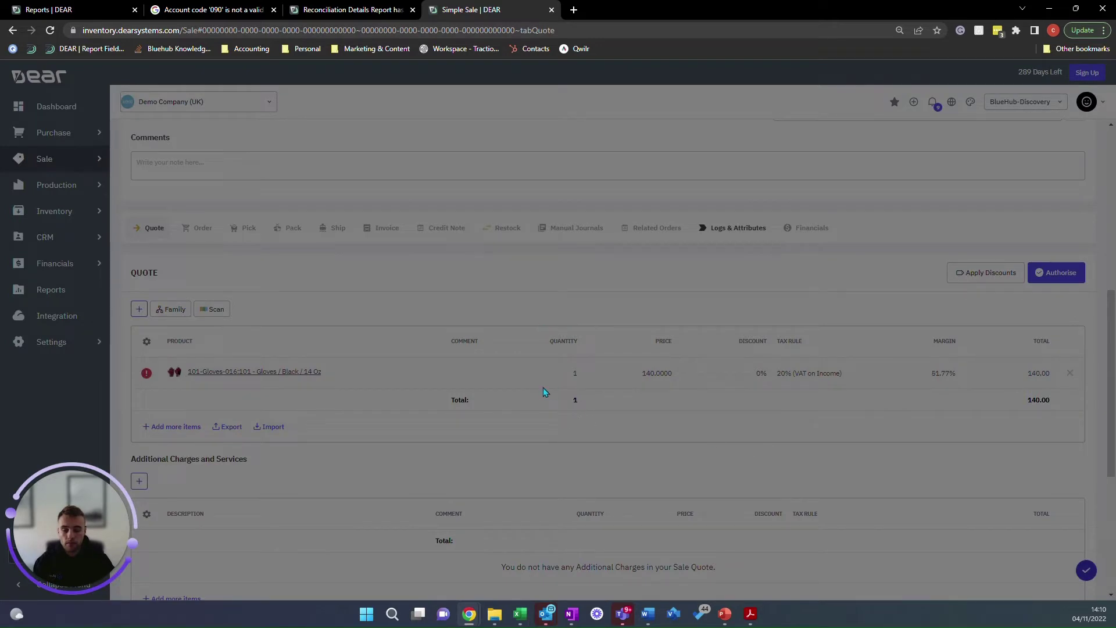
scroll(357, 404, "down", 4)
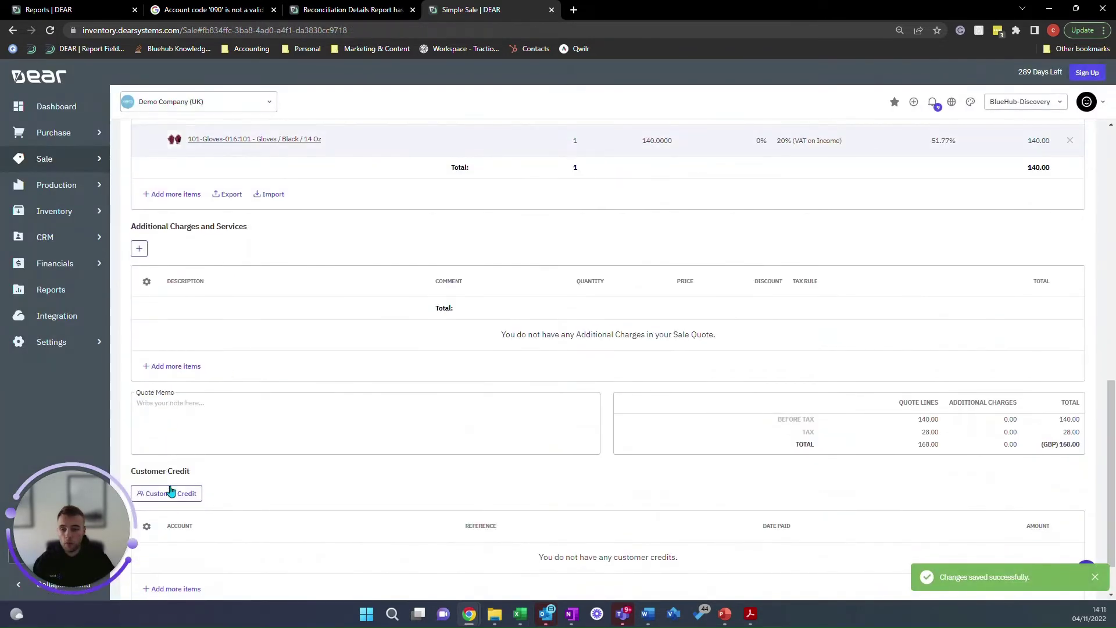
Step: Record a 50.00 customer credit from 090: Business Bank Account with reference 'Customer Deposit'
left_click(171, 503)
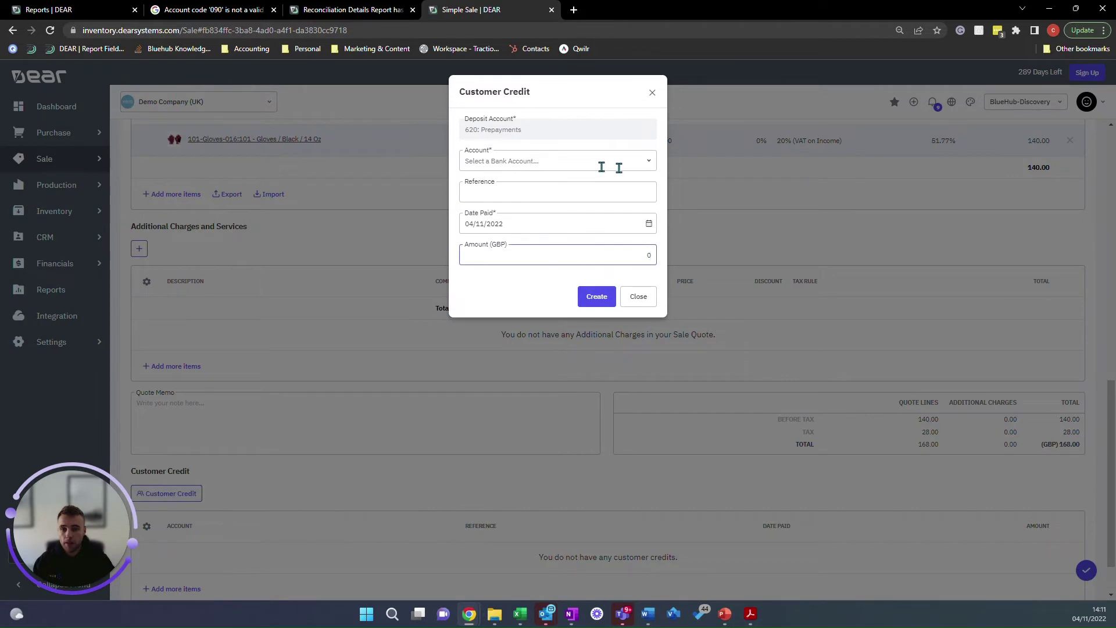
left_click(648, 168)
left_click(561, 184)
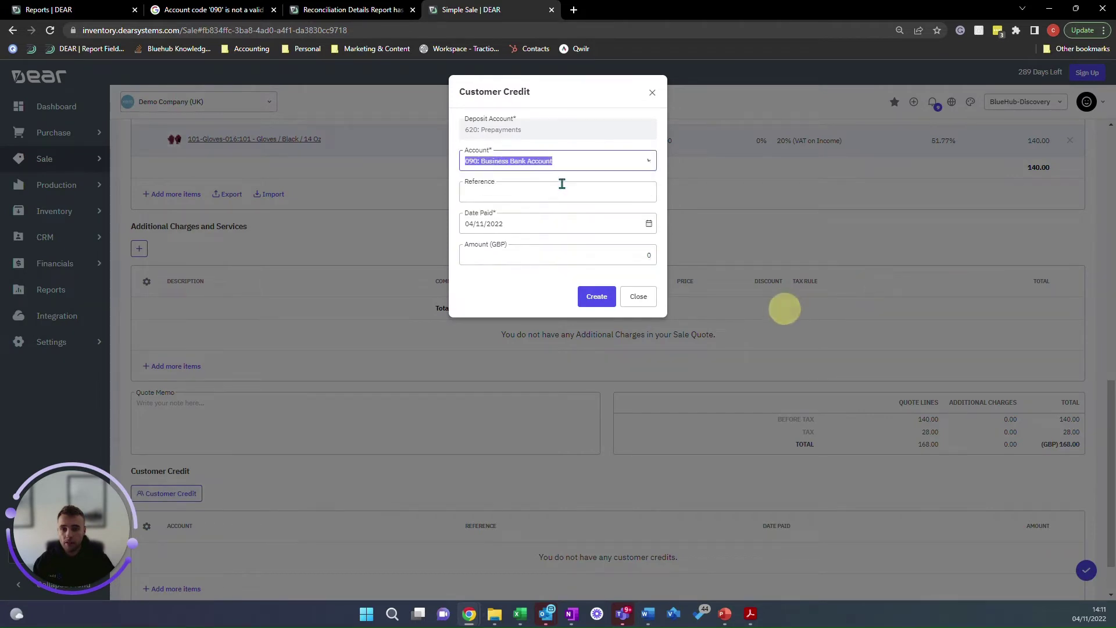
left_click(525, 185)
type("Customer Deposit")
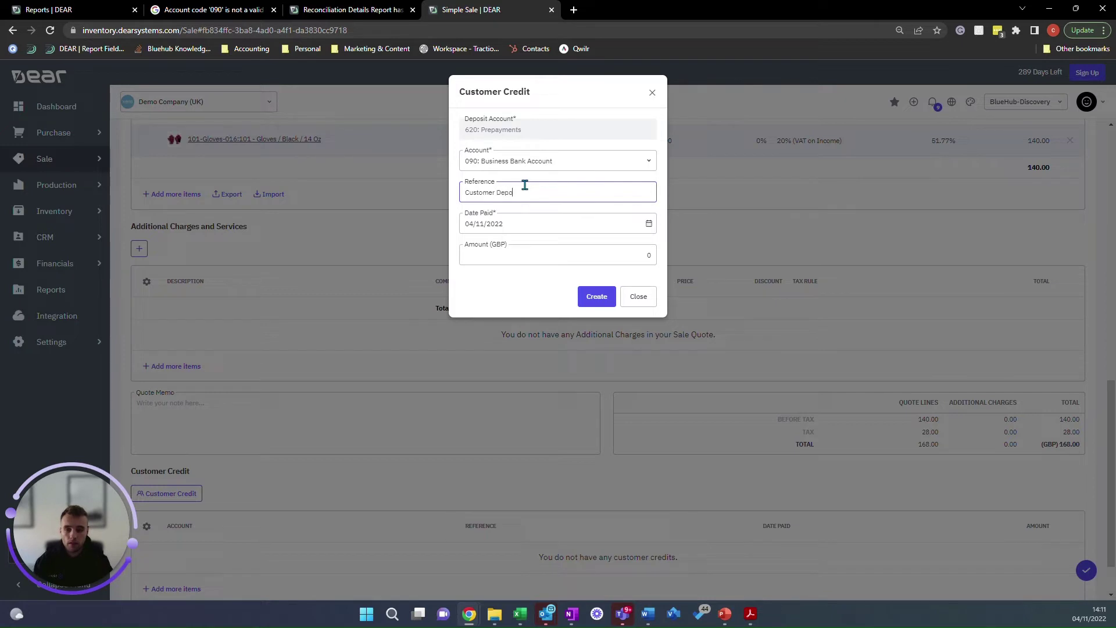
left_click(506, 250)
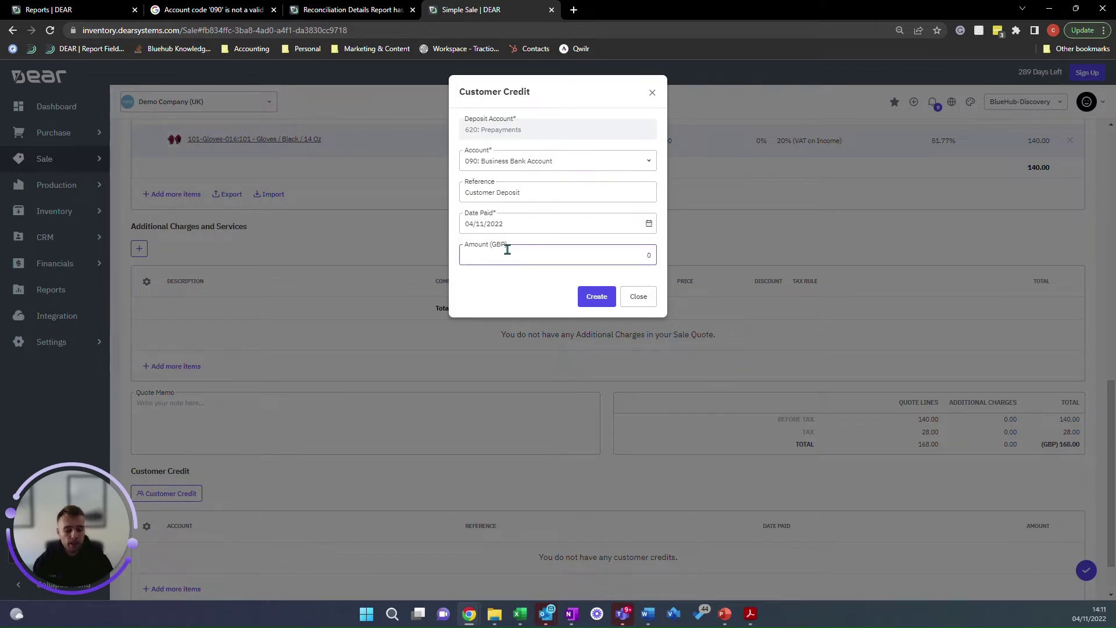
left_click(597, 297)
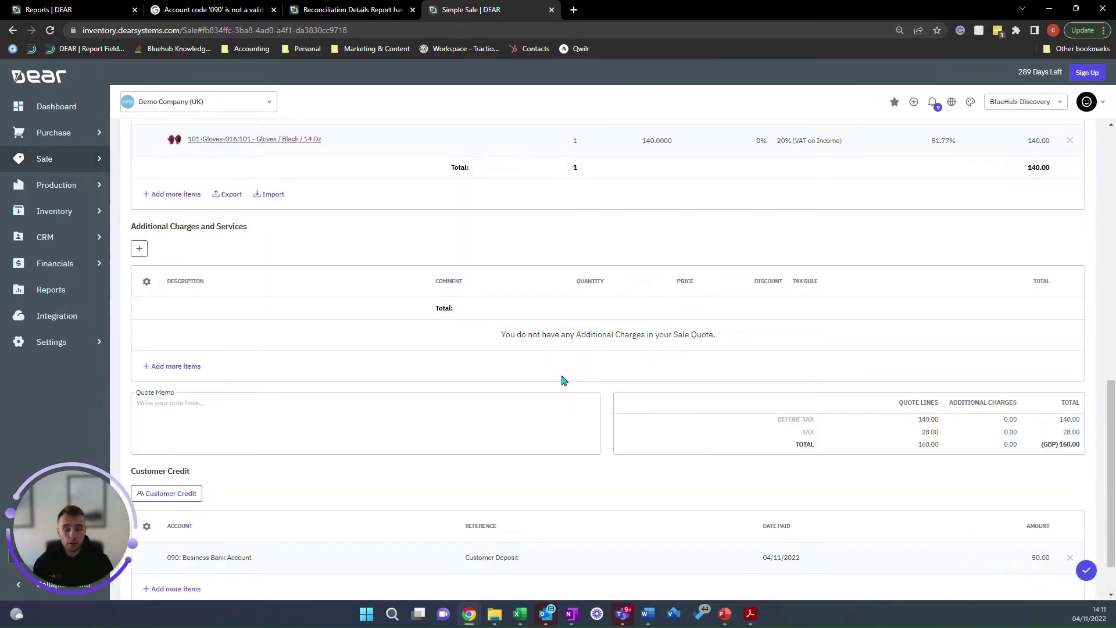
scroll(900, 369, "down", 1)
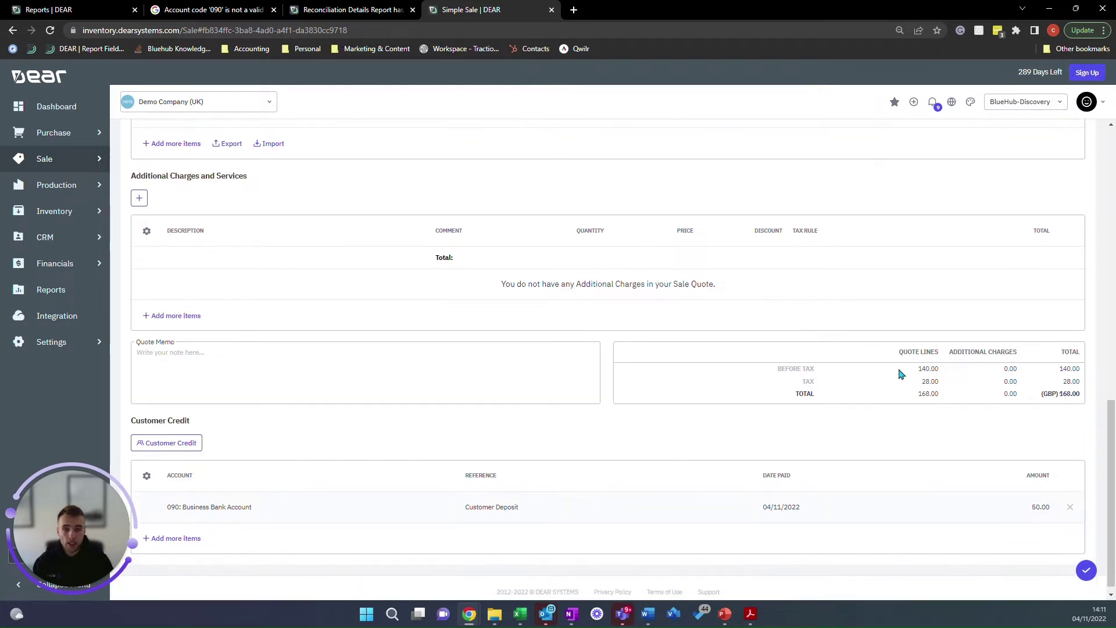
scroll(913, 327, "up", 5)
Step: Authorise the quote and review financials showing the 50.00 deposit to Prepayments
left_click(1060, 273)
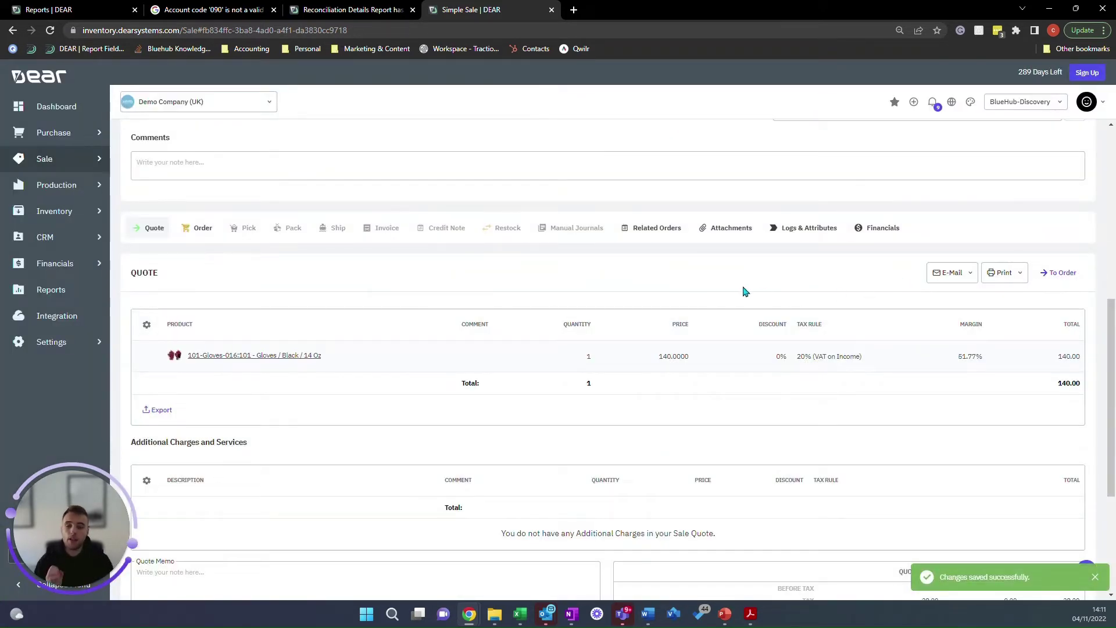
left_click(861, 229)
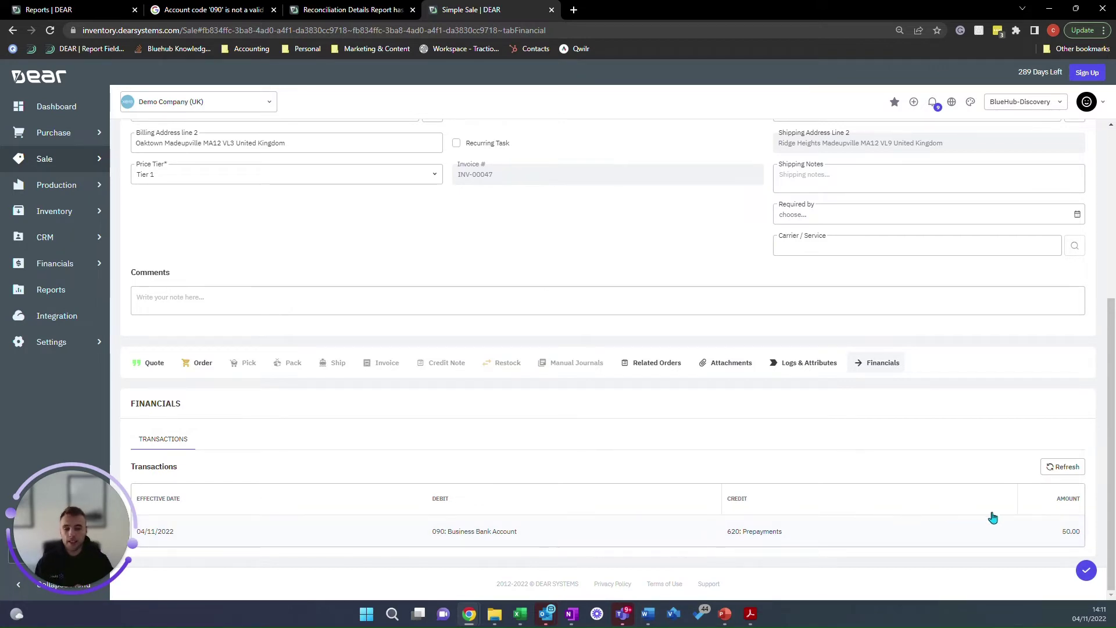
left_click_drag(1066, 533, 1070, 531)
Step: Authorise the sale order, setting invoice date 04/11/2022 and due date 04/12/2022
left_click(202, 370)
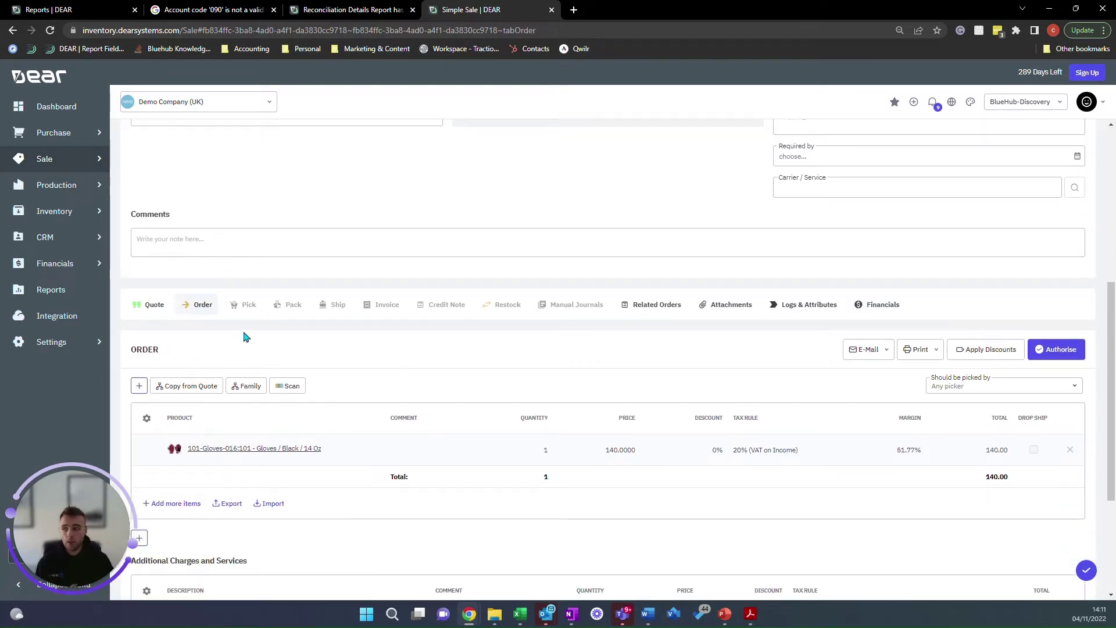
left_click(1046, 352)
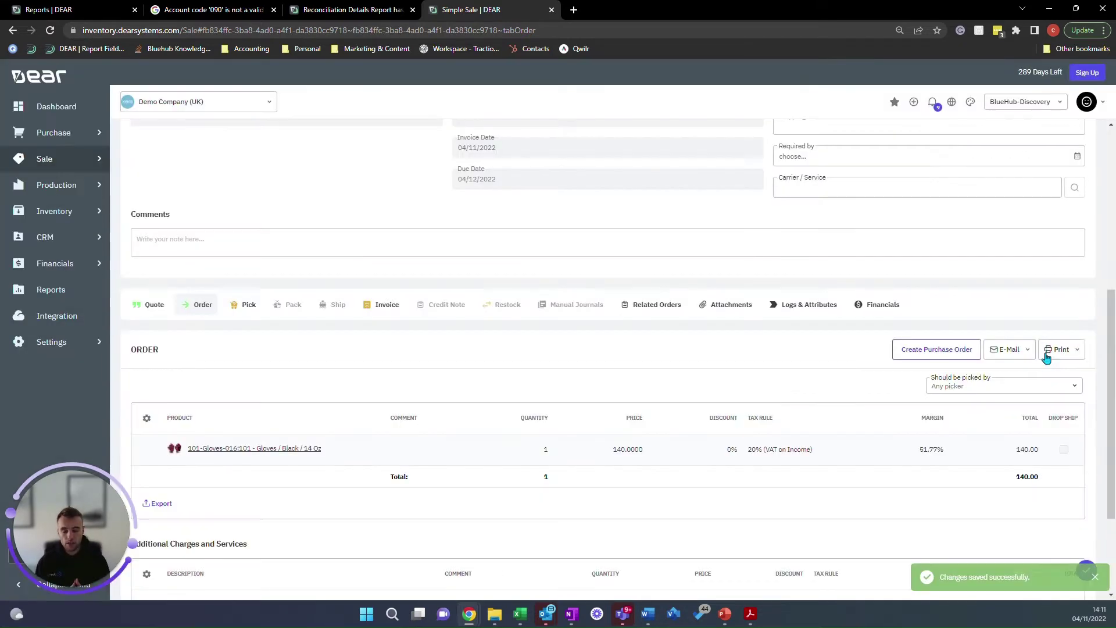
left_click(876, 304)
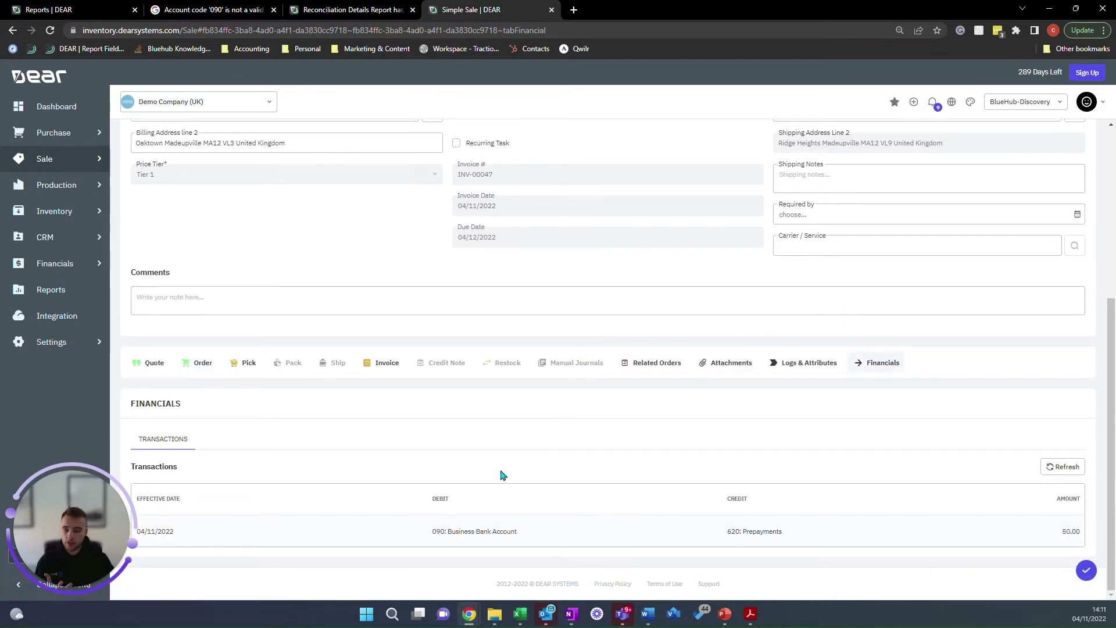
Step: Auto-pick the 101 Gloves line from Main Warehouse
left_click(246, 365)
left_click(204, 413)
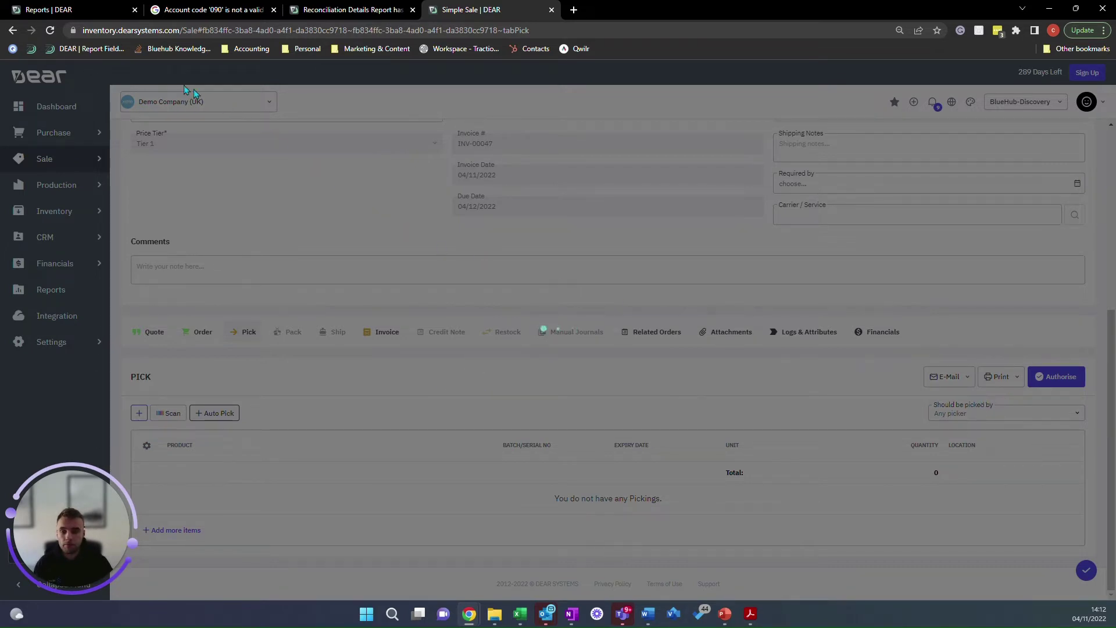
left_click(50, 30)
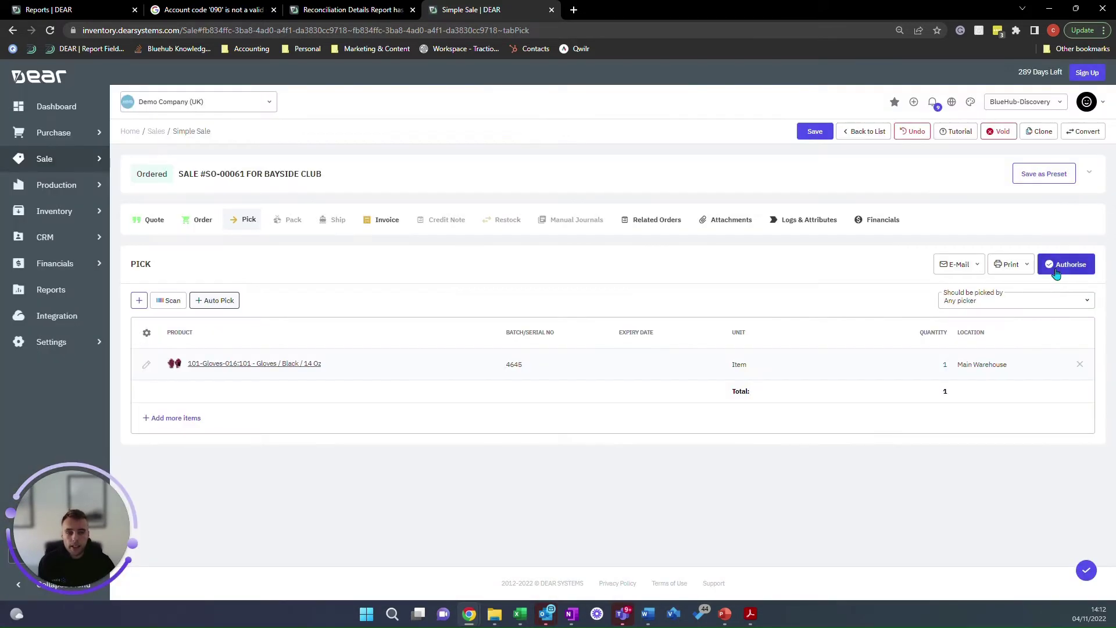
Step: Authorise the pick and pack so the sale status becomes Packed, then review financials
left_click(1051, 269)
left_click(1070, 264)
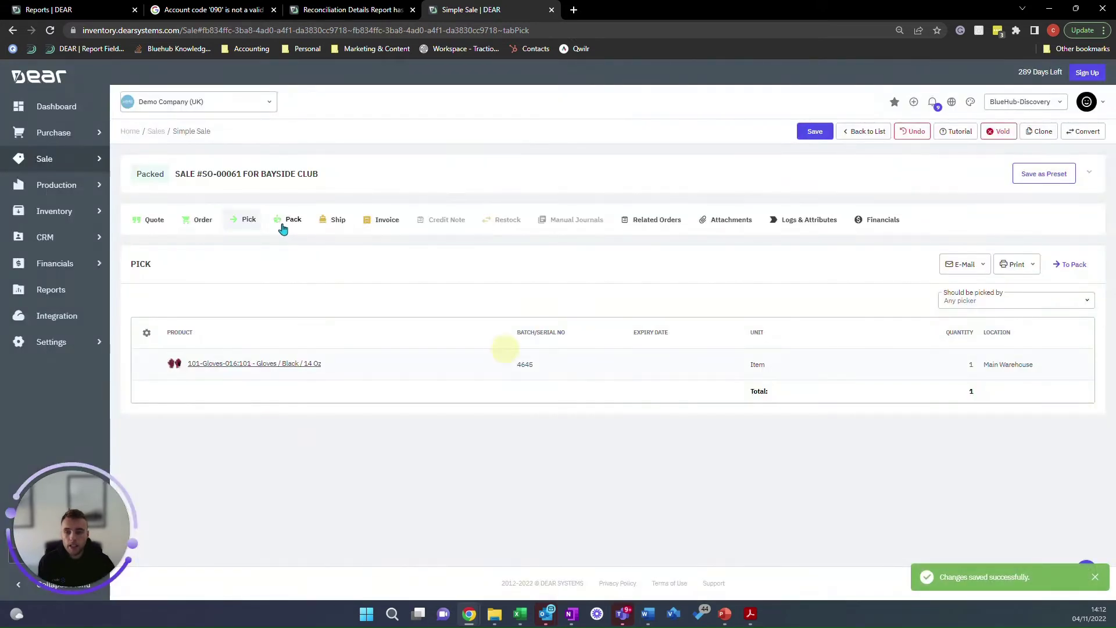
left_click(283, 227)
left_click(249, 224)
left_click(283, 226)
left_click(883, 220)
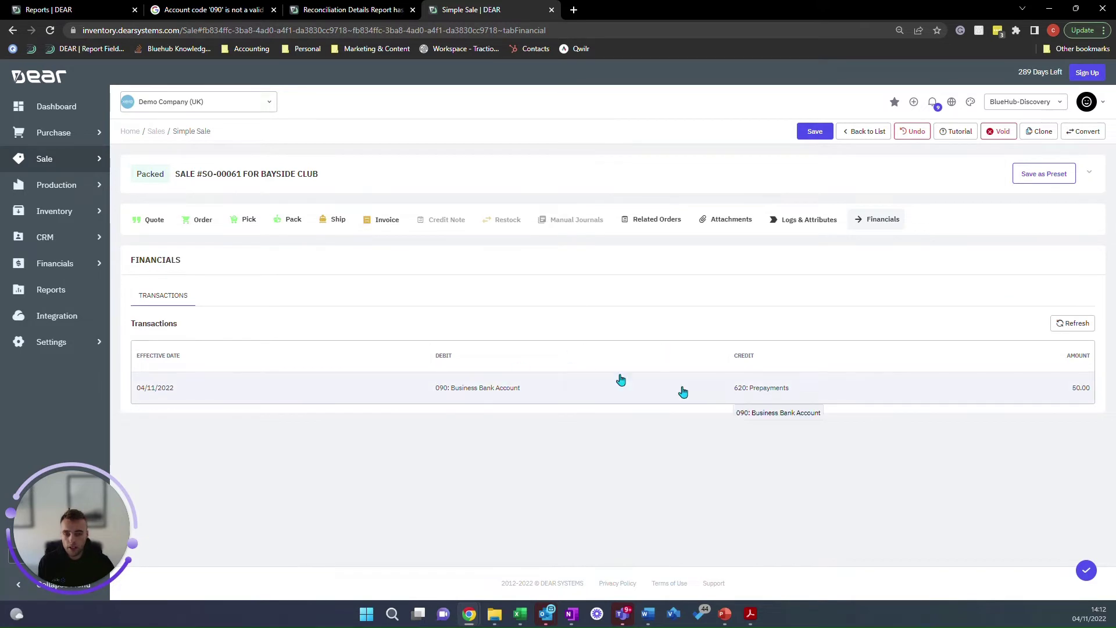
Step: Auto-fill shipping as individual packages and authorise the 04/11/2022 Customer Collection shipment
left_click(323, 226)
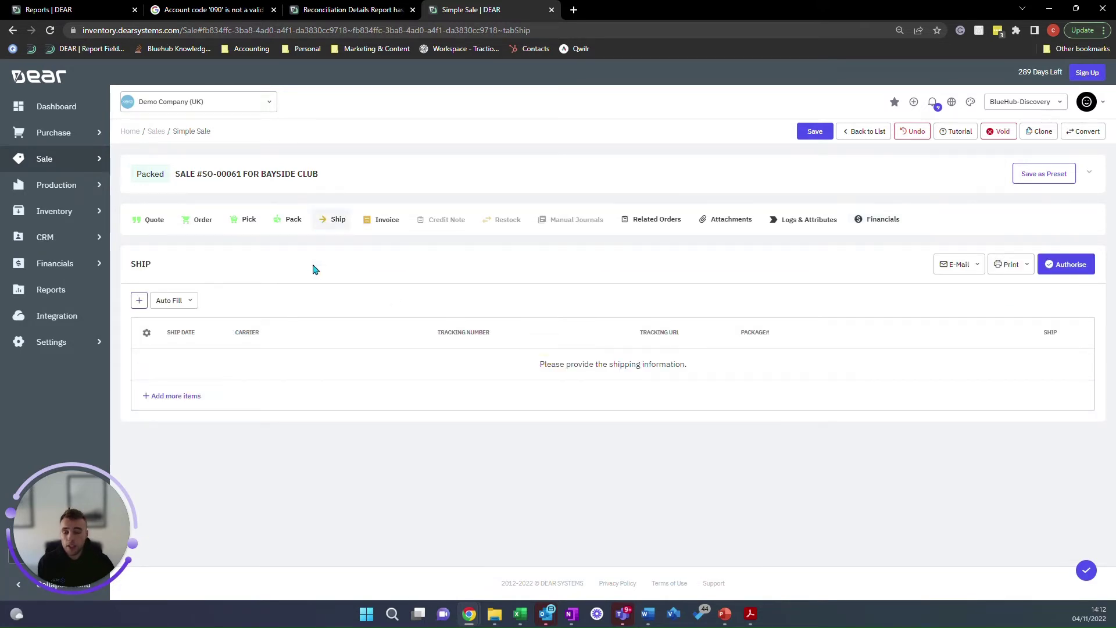
left_click(190, 301)
left_click(186, 325)
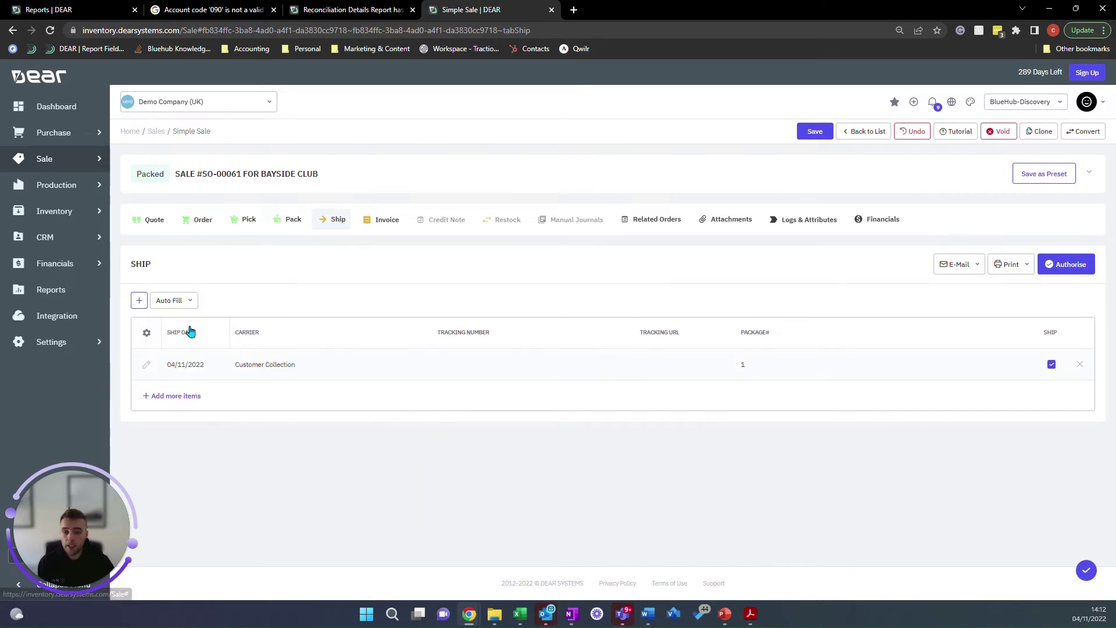
left_click(1061, 271)
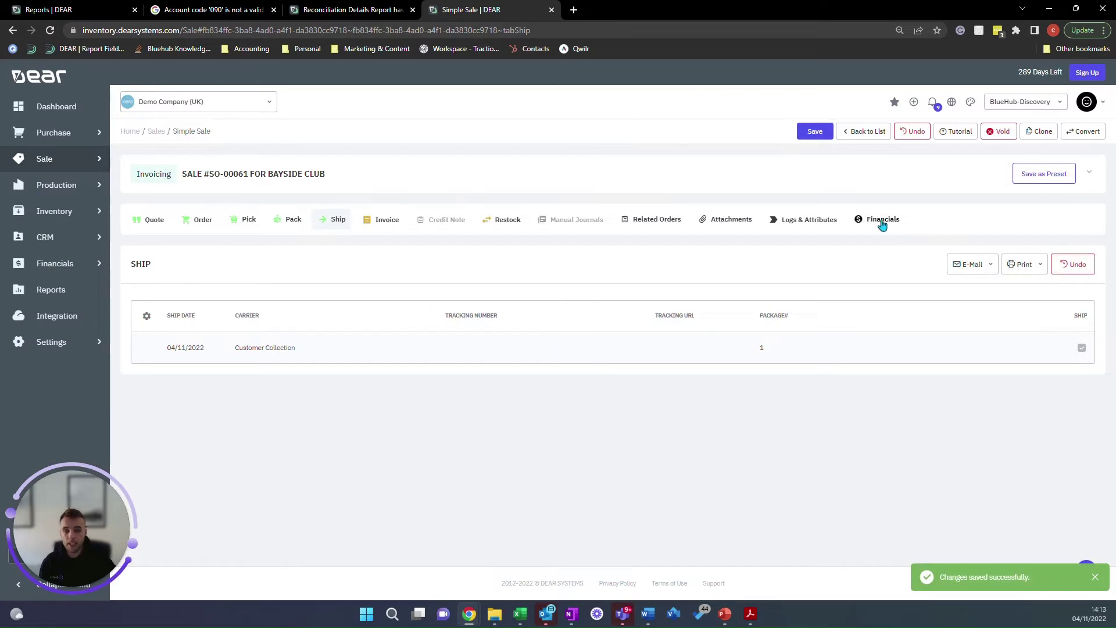
Step: Review the new 67.52 Cost of Goods Sold posting, then view invoice INV-00047
left_click(882, 225)
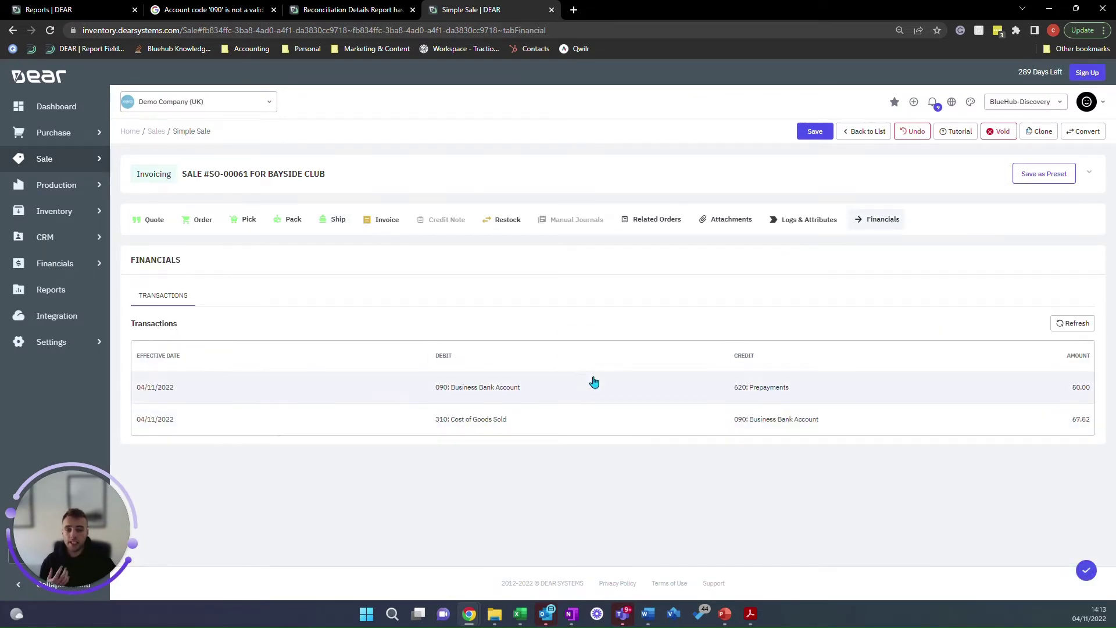
left_click_drag(430, 421, 449, 424)
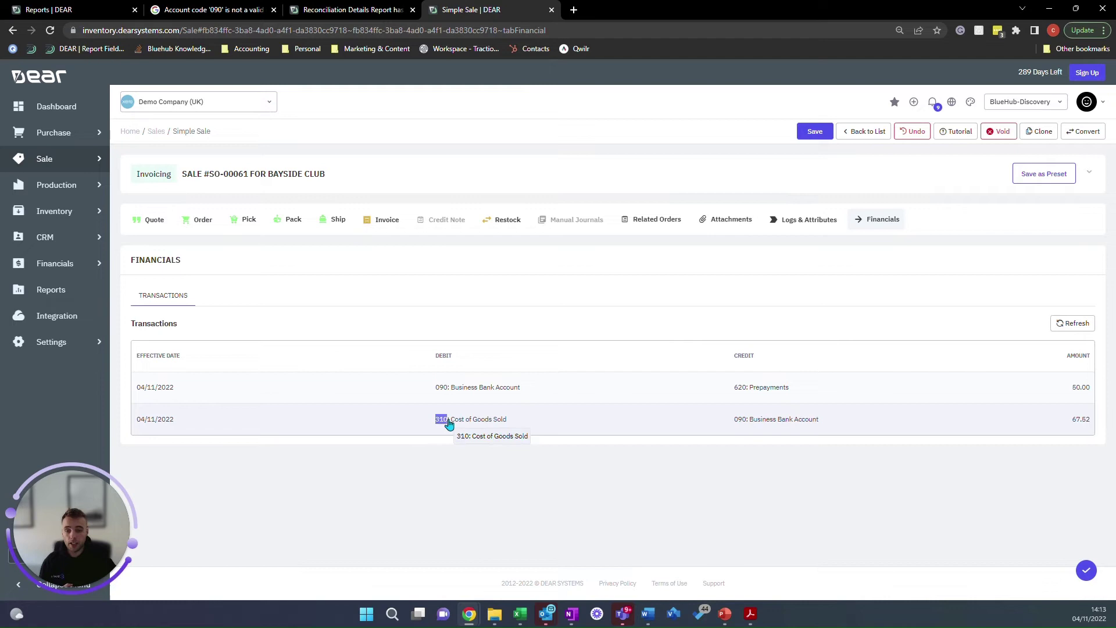
left_click(481, 438)
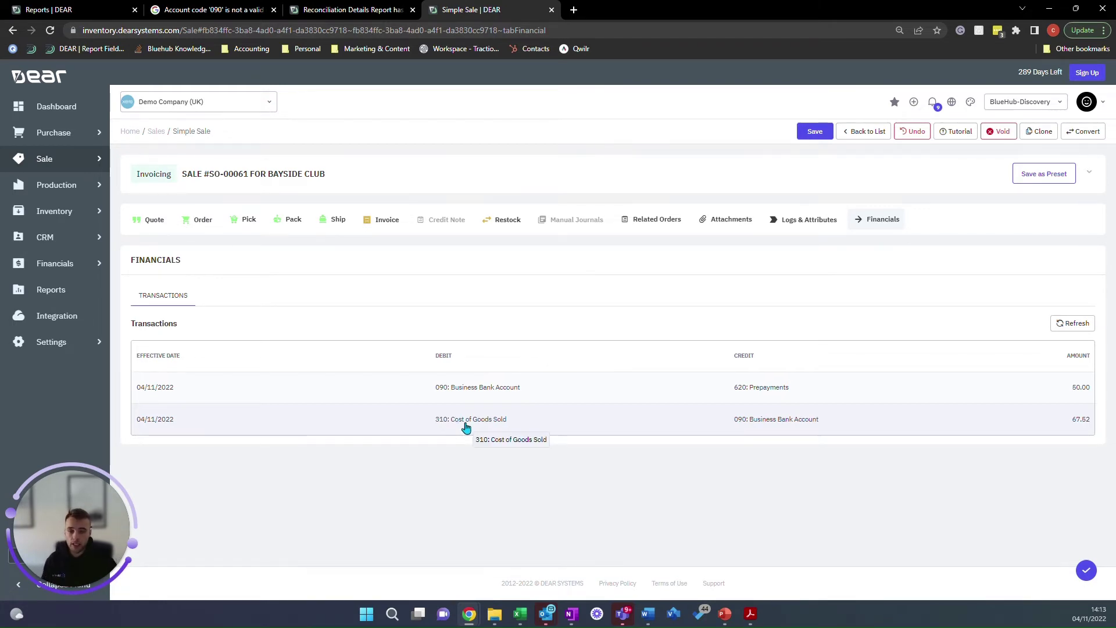
left_click_drag(734, 426, 825, 426)
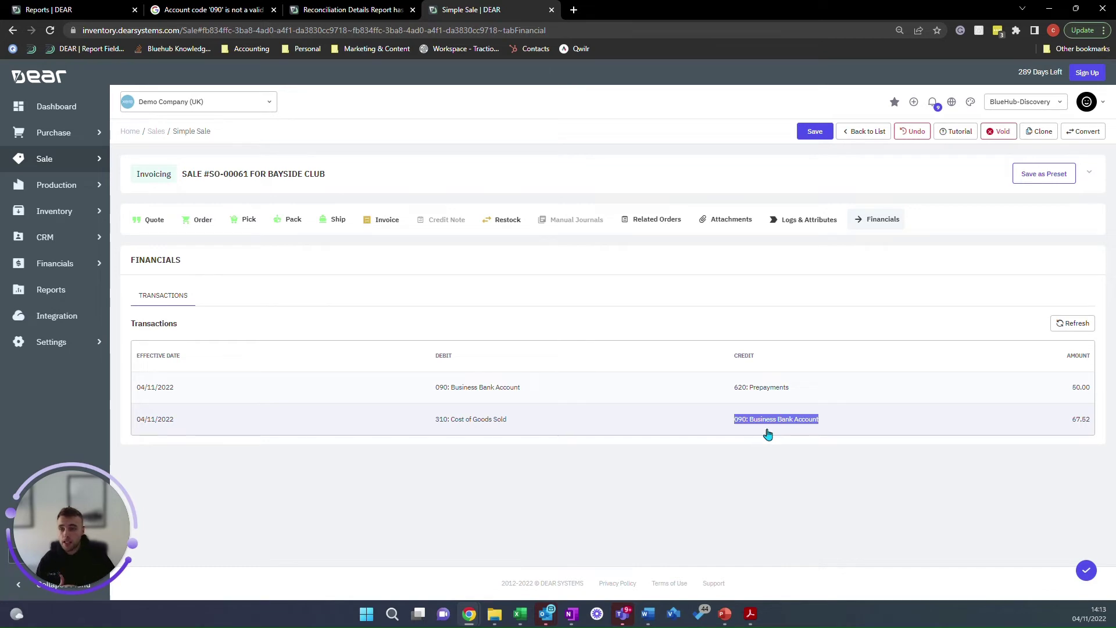
left_click(375, 221)
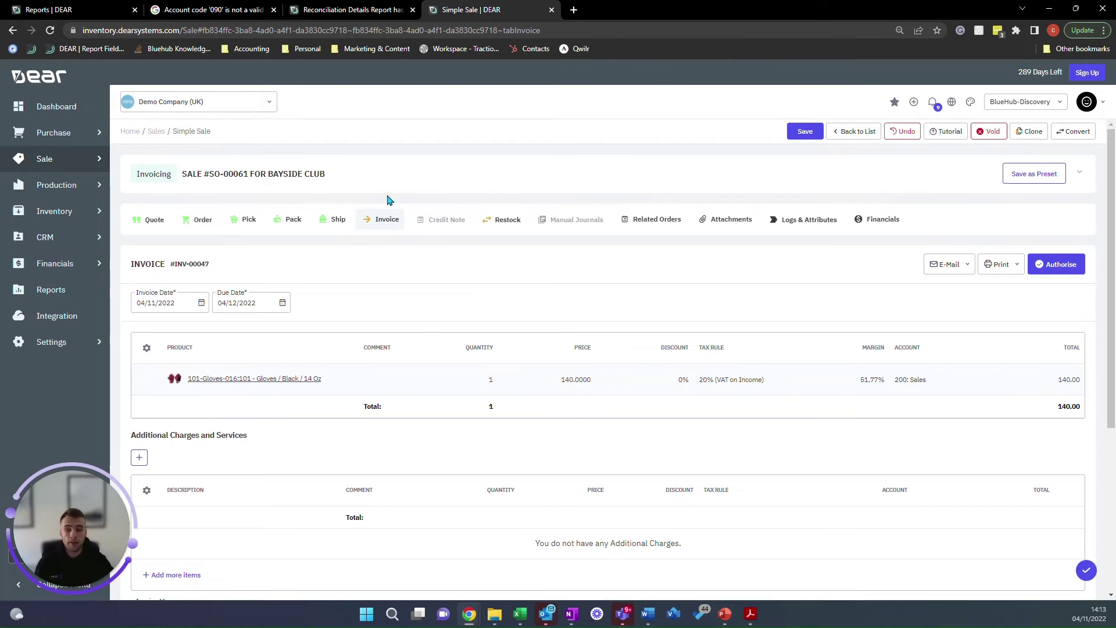
Step: Authorise invoice INV-00047 and allocate the 50.00 deposit as payment, leaving 118.00 GBP due
left_click(1044, 271)
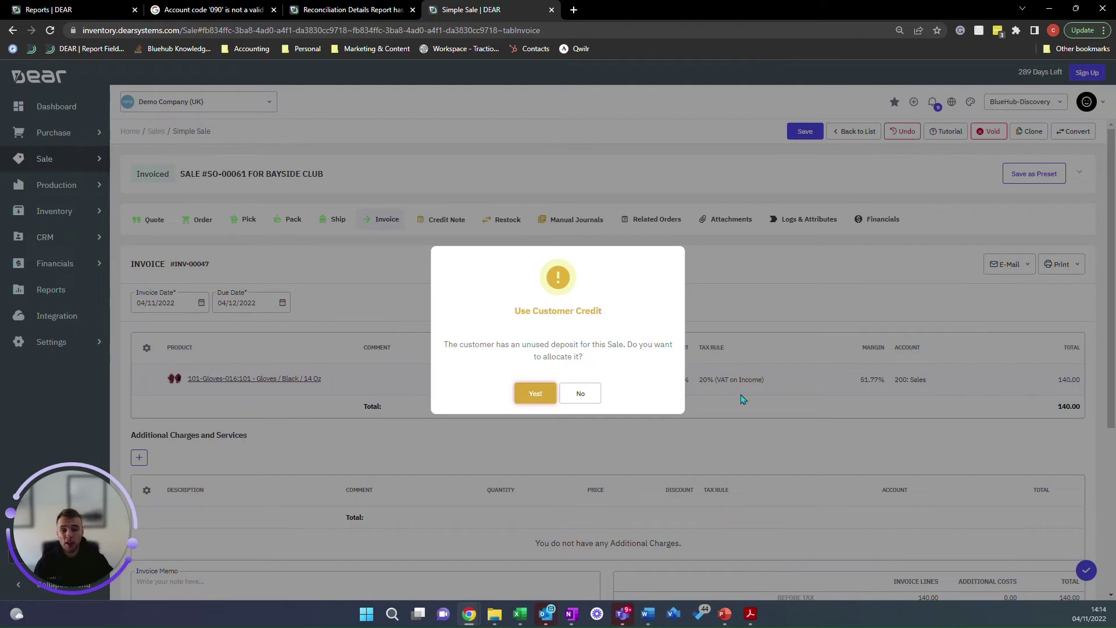
left_click(535, 393)
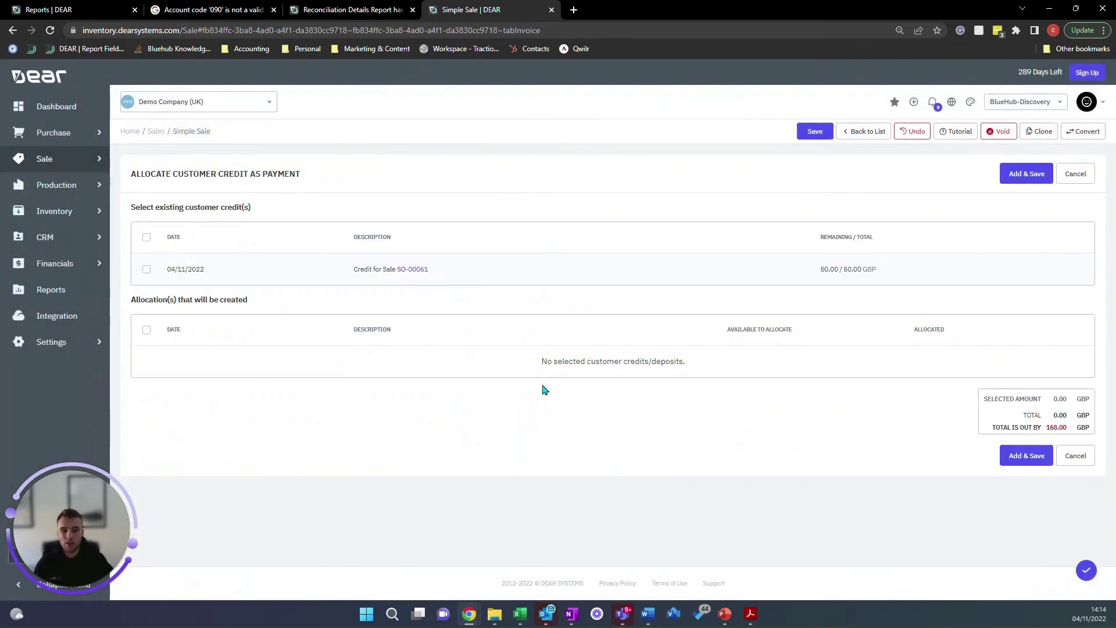
left_click(146, 267)
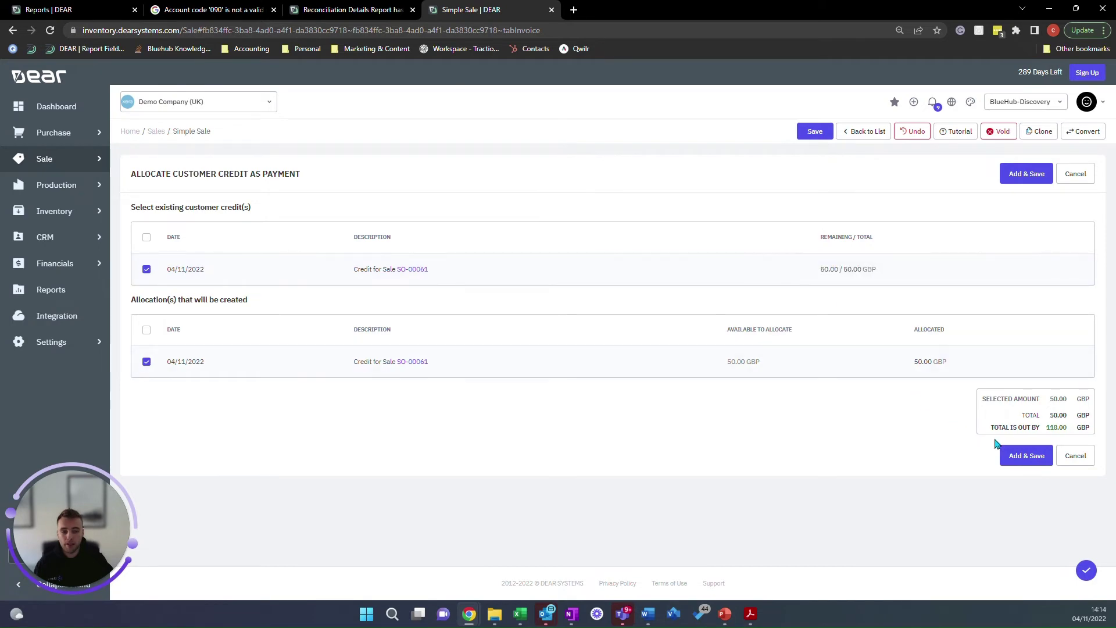
left_click(1026, 455)
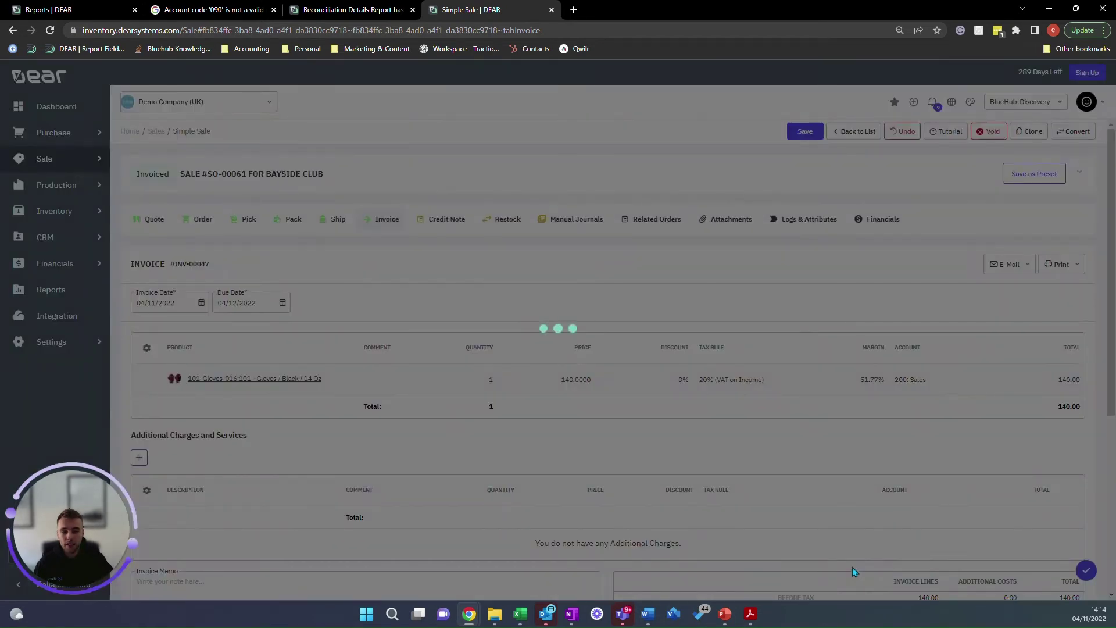
scroll(879, 410, "down", 5)
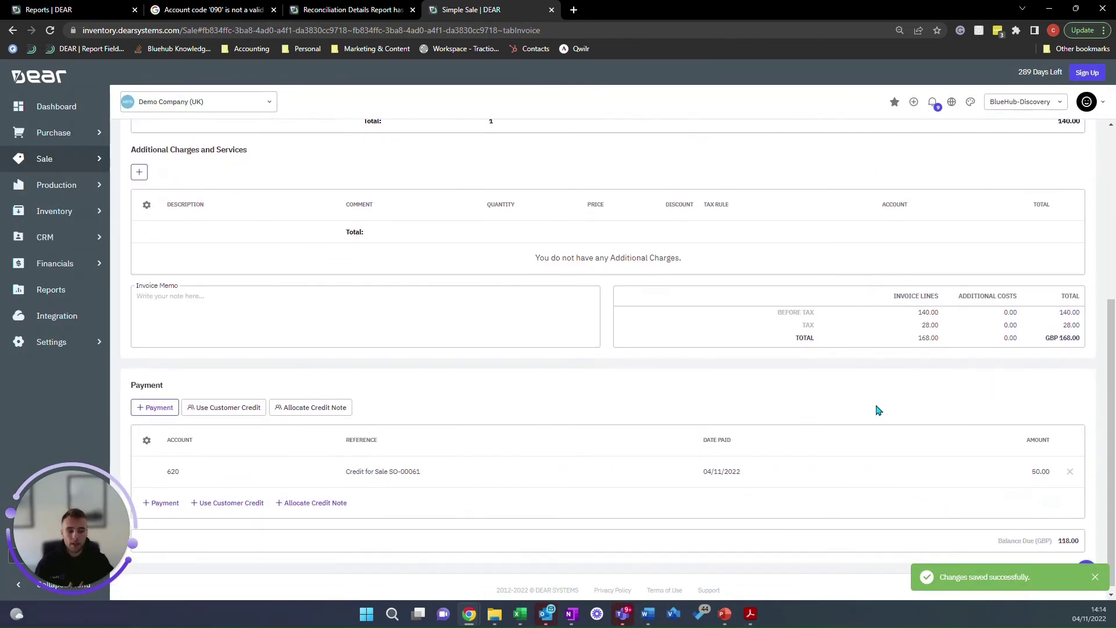
scroll(879, 410, "up", 5)
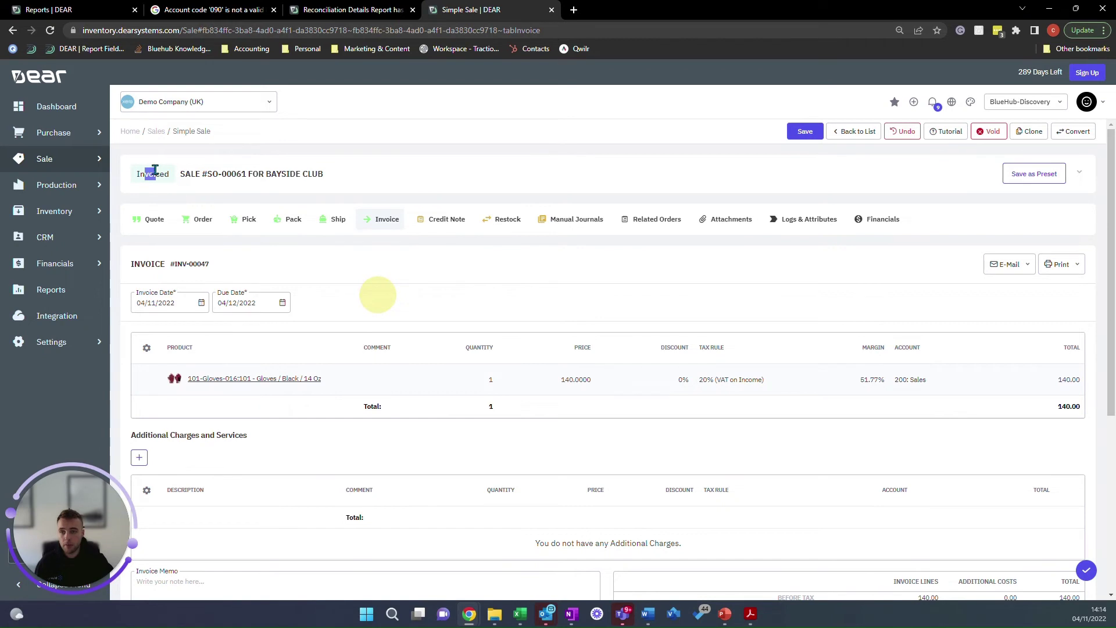
Step: Review the five financial postings, highlighting Accounts Receivable, Prepayments, Business Bank Account and 28.00 tax entries
left_click_drag(144, 176, 155, 176)
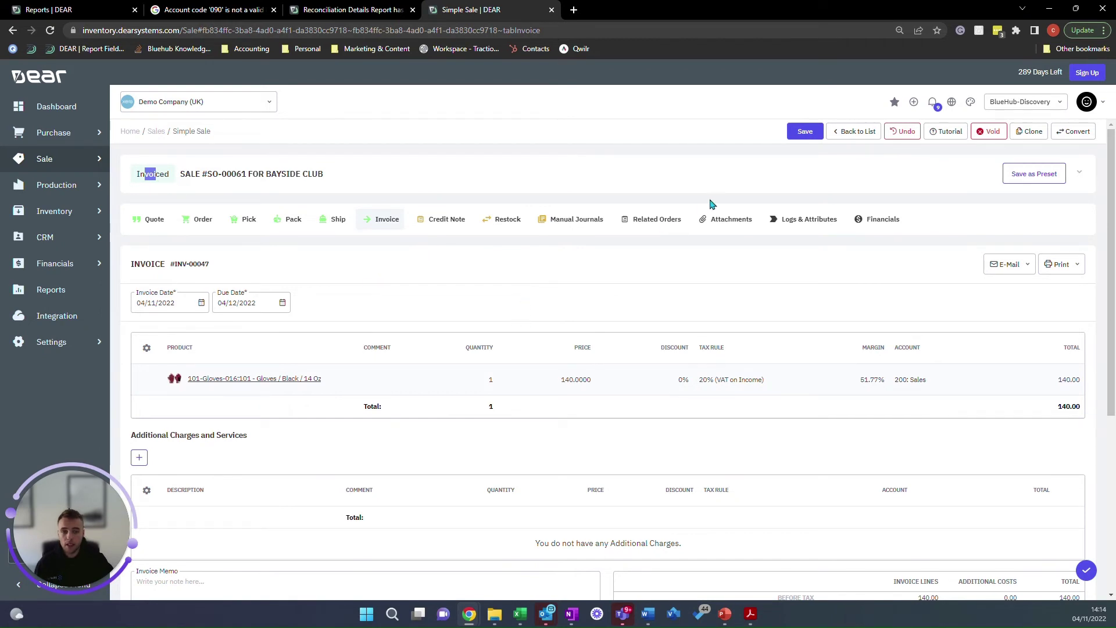
left_click(877, 220)
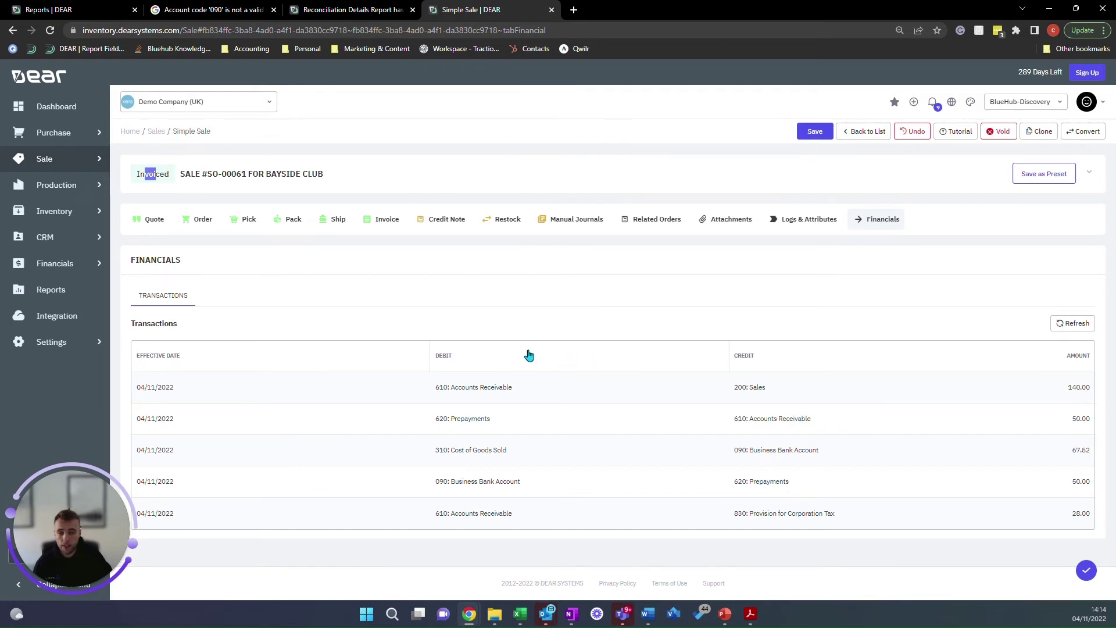
left_click_drag(435, 387, 503, 396)
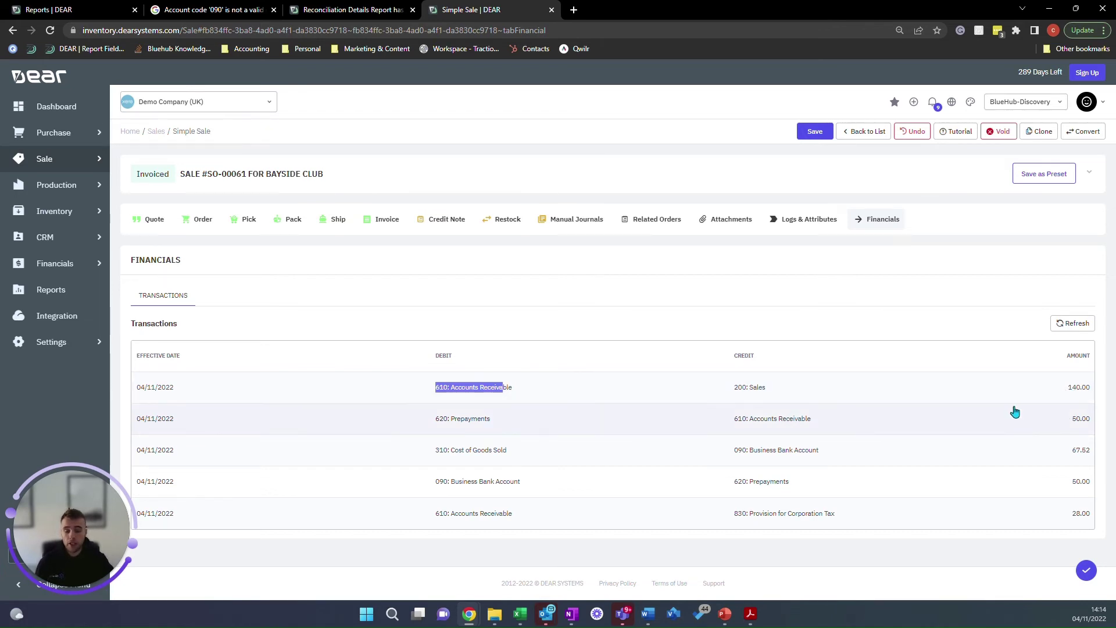
double_click(488, 483)
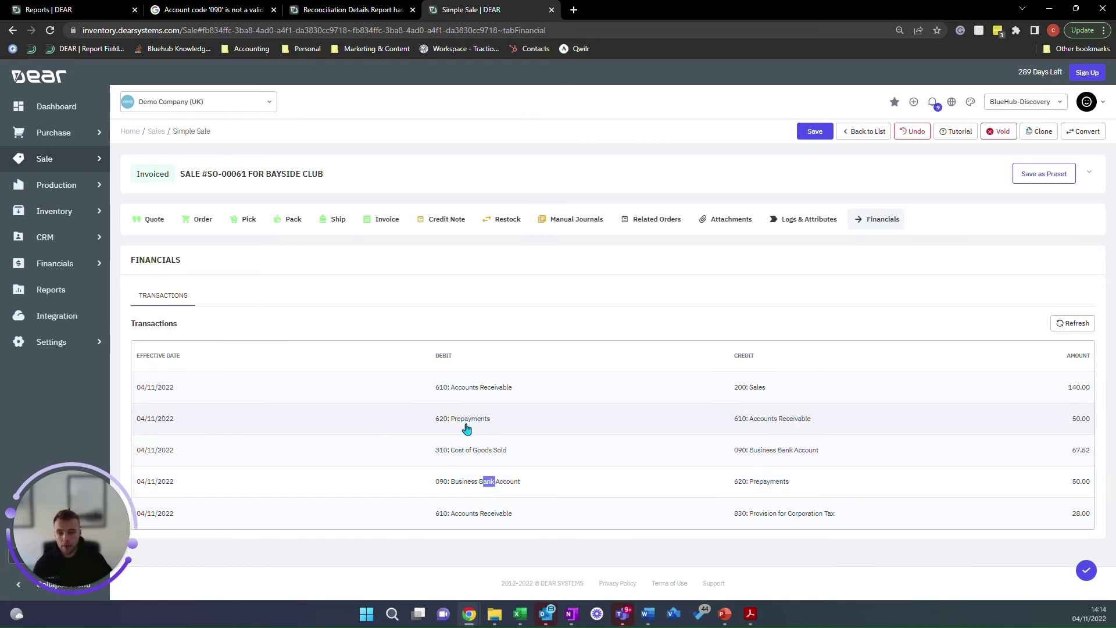
left_click_drag(460, 428, 472, 430)
left_click_drag(742, 419, 753, 419)
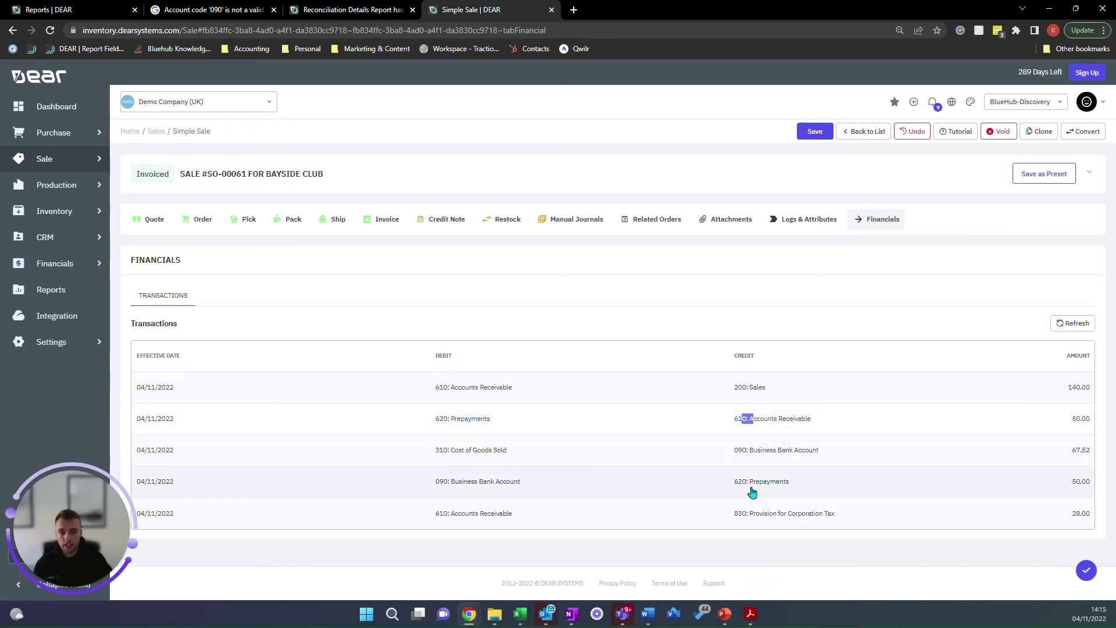
left_click_drag(500, 486, 504, 488)
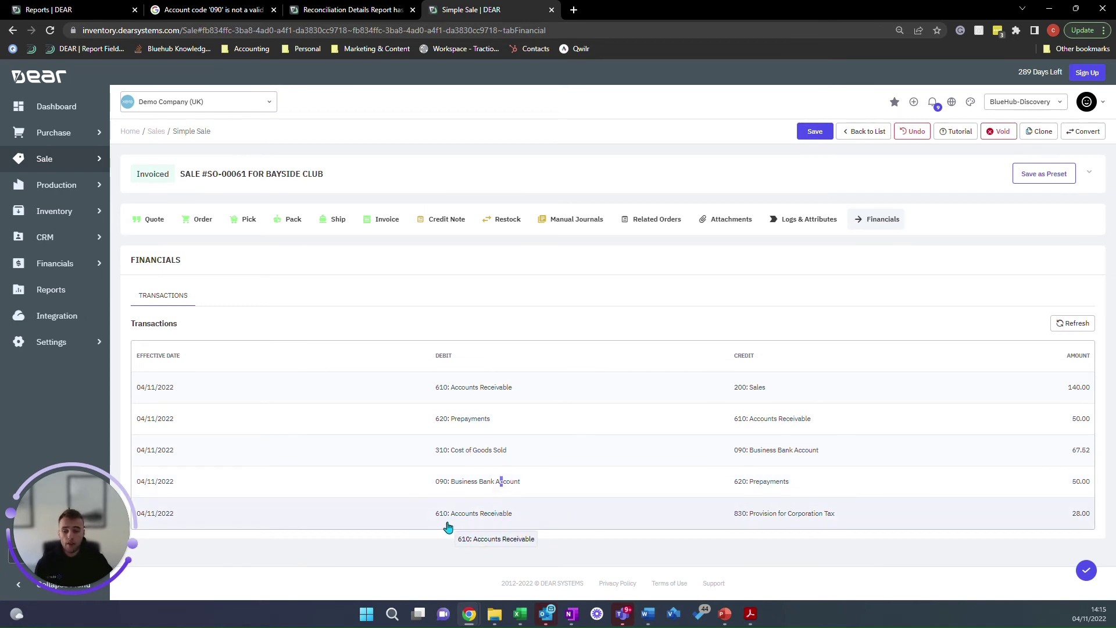
left_click_drag(448, 515, 440, 516)
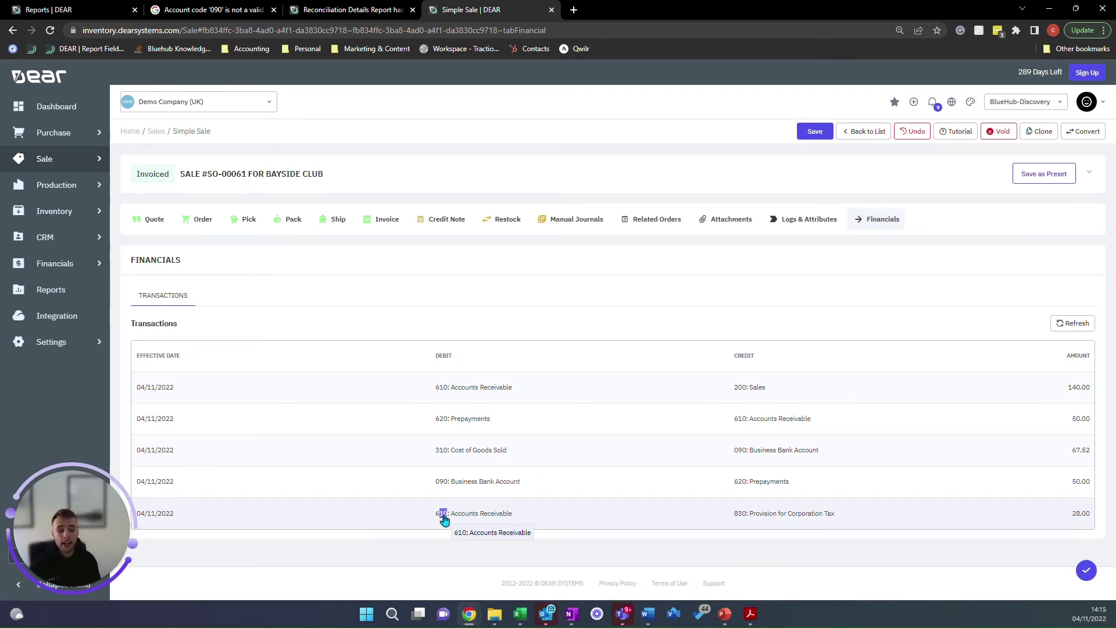
double_click(783, 516)
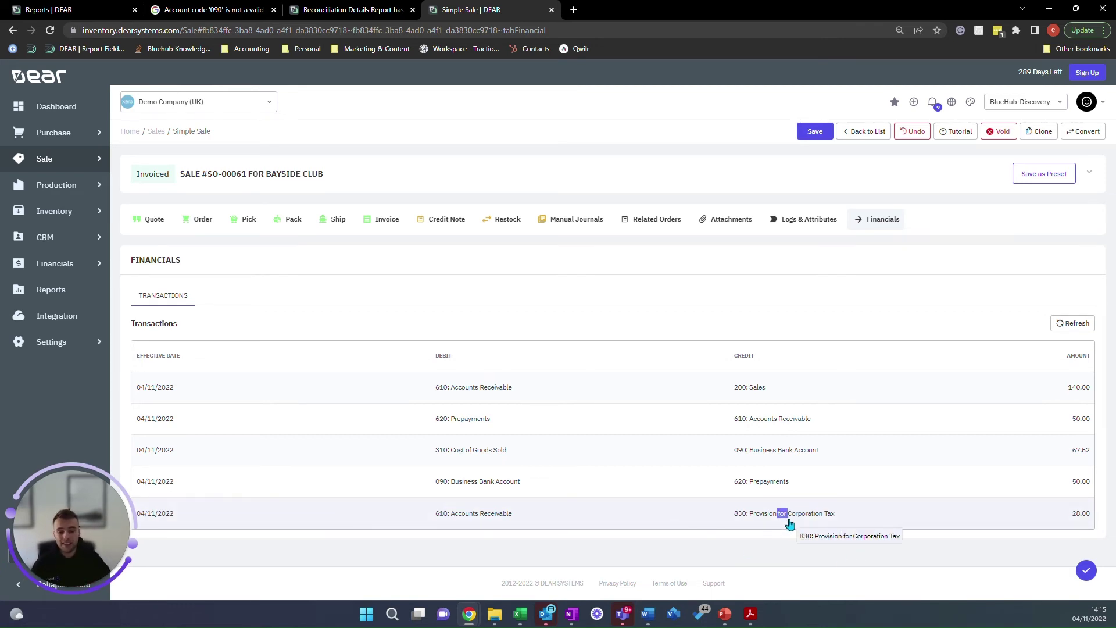
double_click(1082, 515)
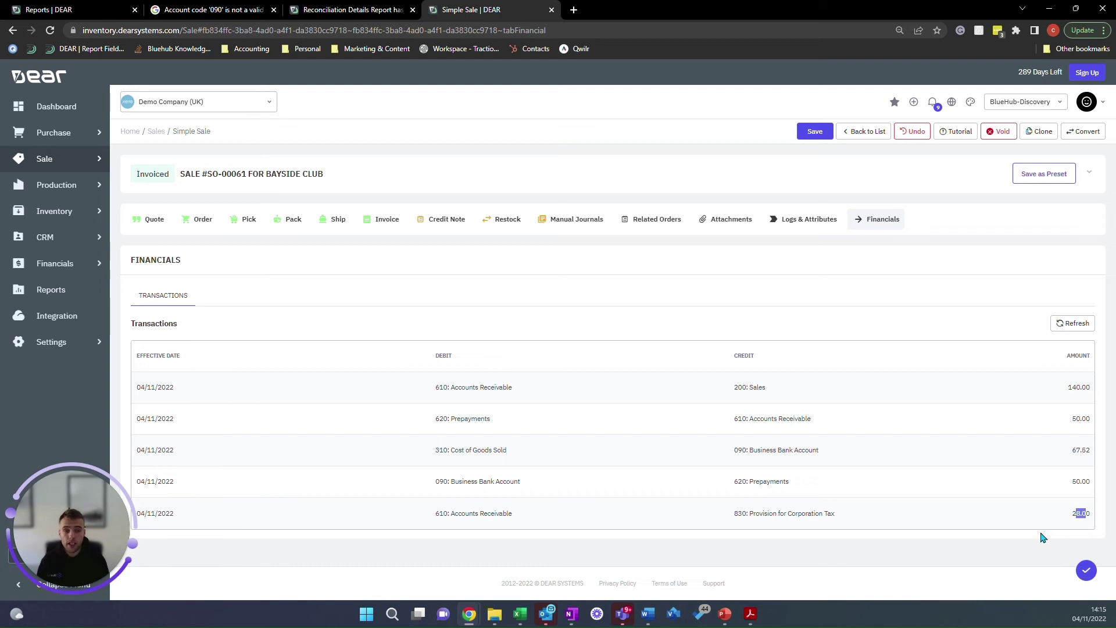
Step: Open the full Xero sync history from the company dropdown
left_click(236, 112)
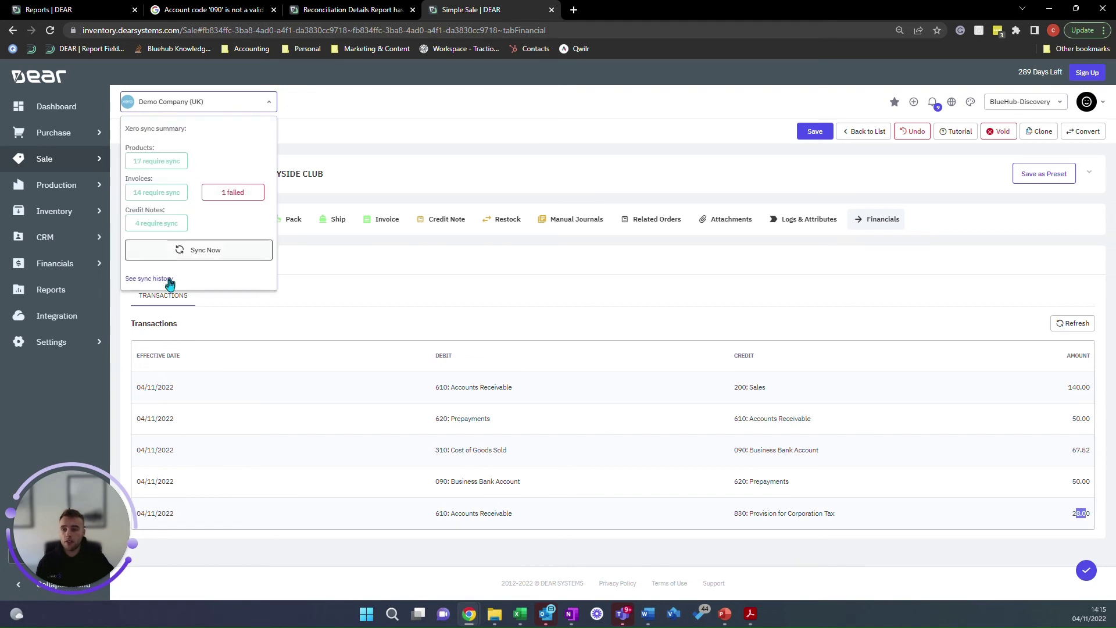
left_click(167, 282)
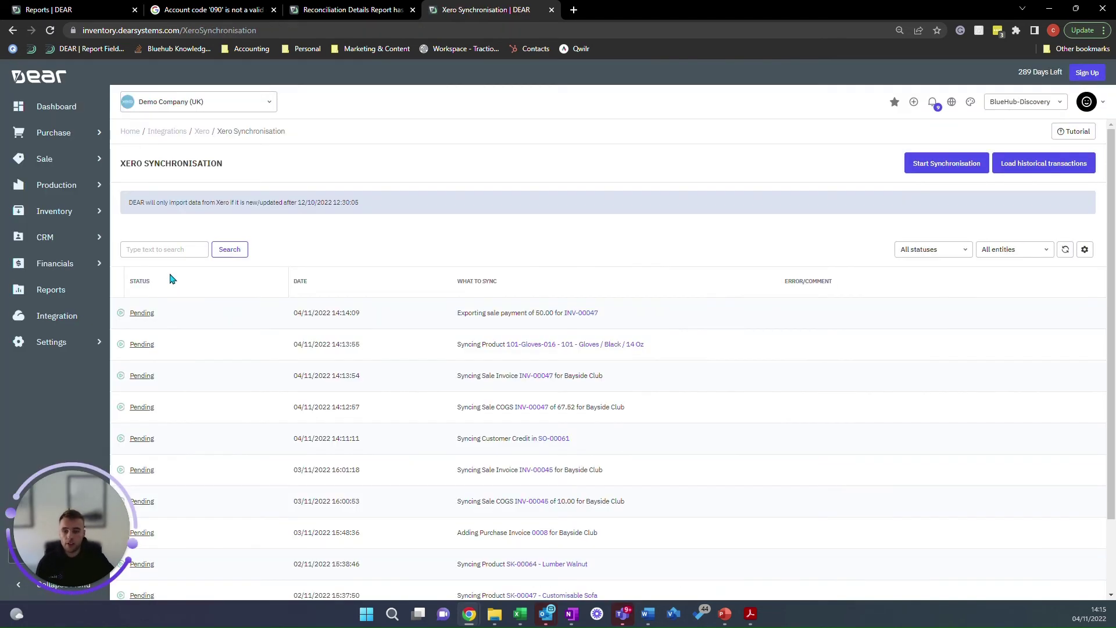
scroll(293, 274, "down", 1)
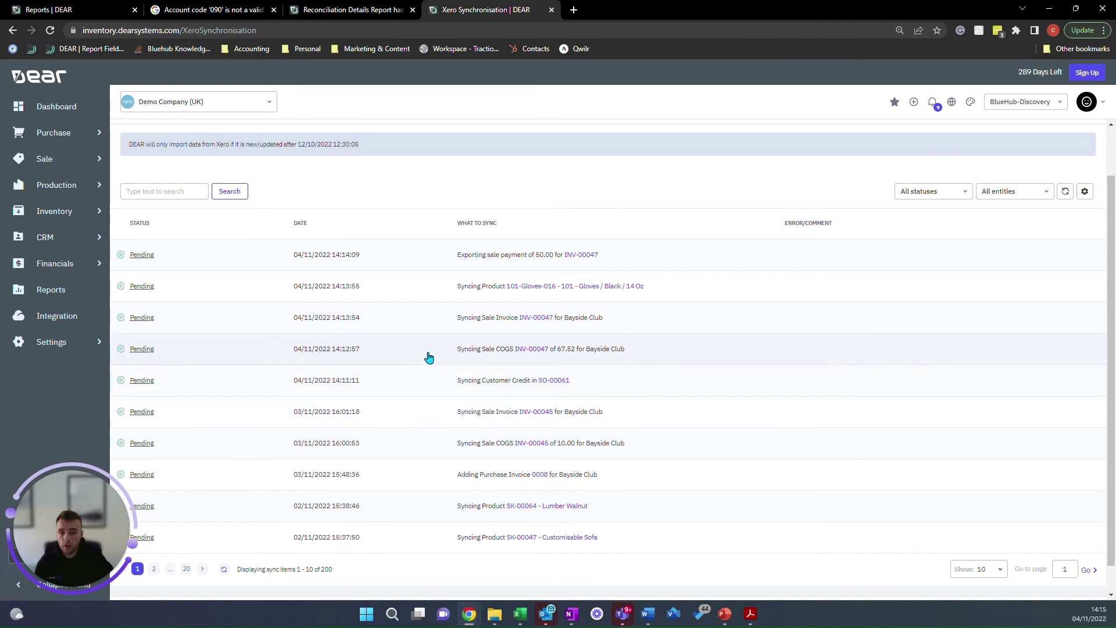
Step: Highlight the pending sync entries: Sale COGS, customer credit, Sale Invoice, product and payment
left_click_drag(428, 356, 614, 356)
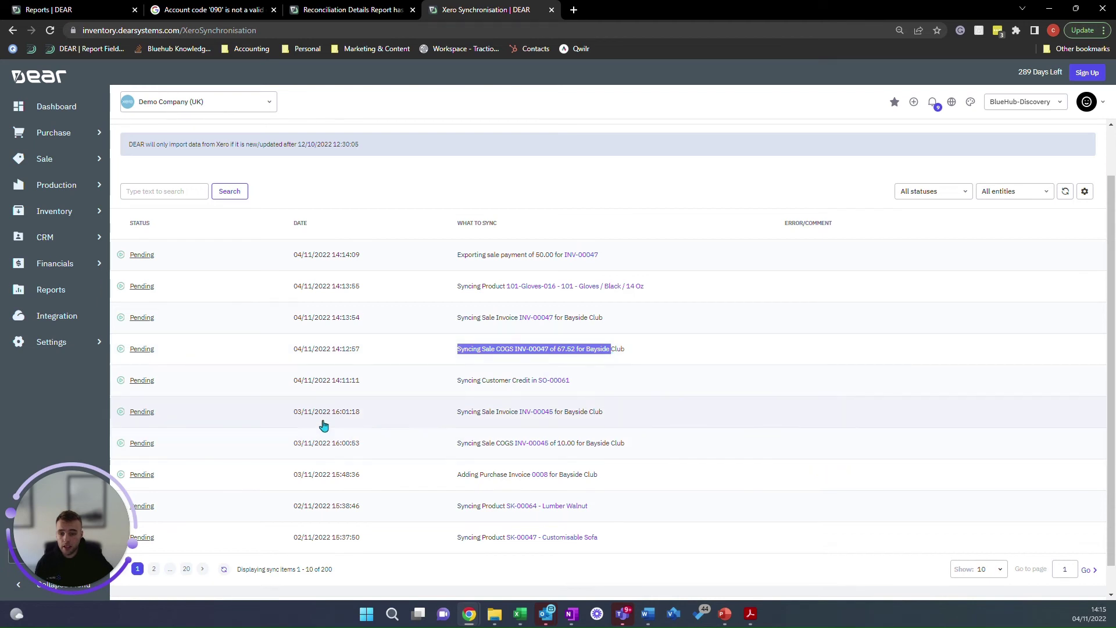
left_click_drag(429, 385, 567, 381)
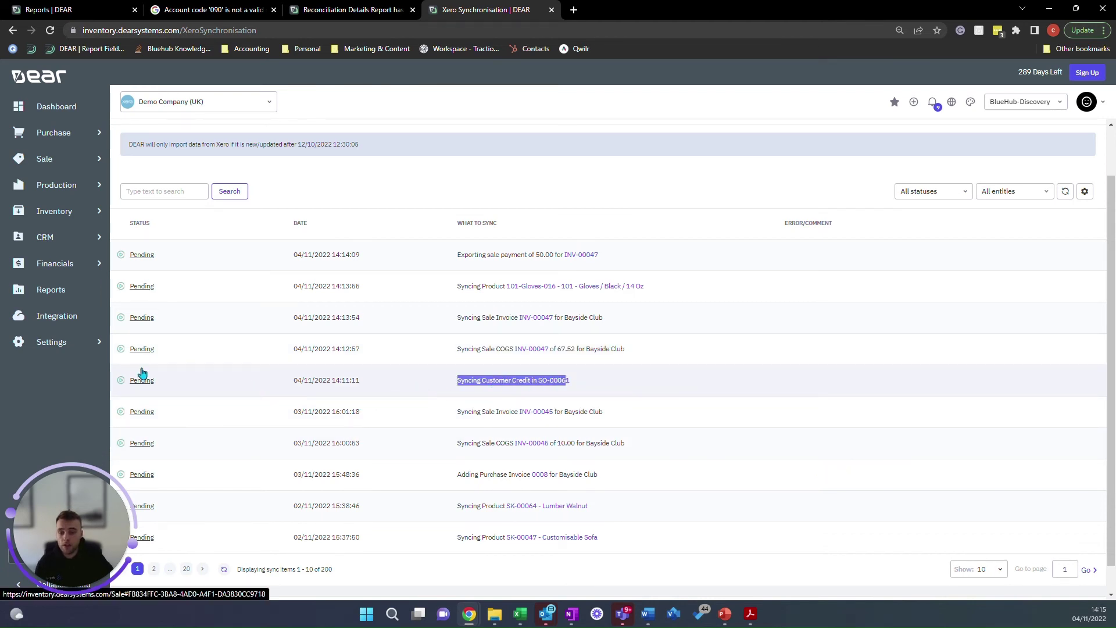
left_click_drag(350, 353, 561, 360)
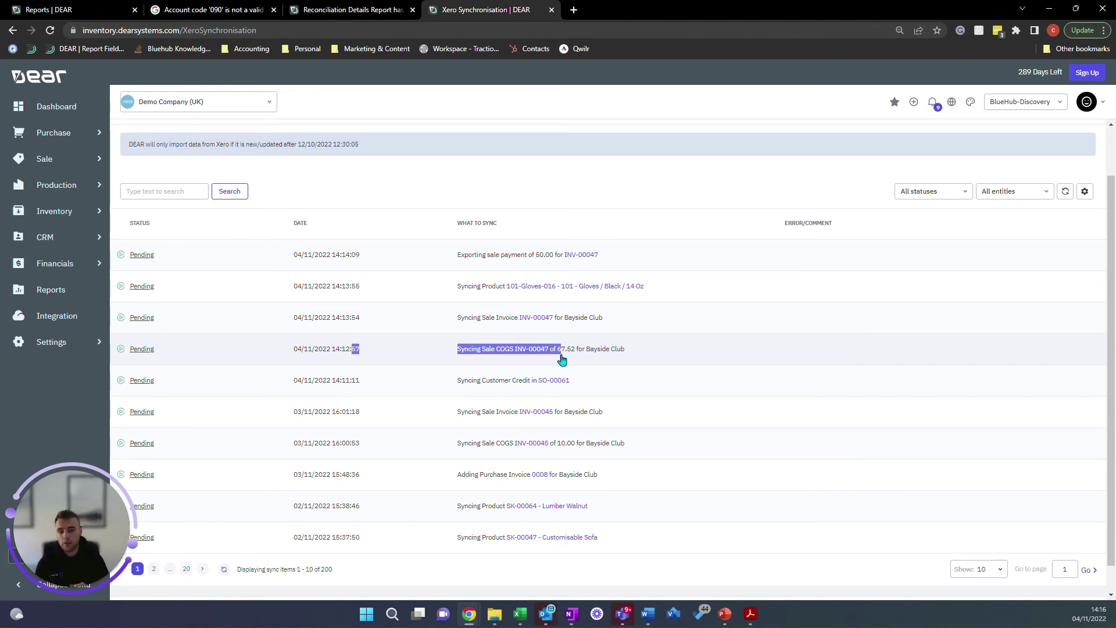
left_click_drag(469, 325, 512, 330)
left_click_drag(468, 289, 499, 300)
left_click_drag(452, 257, 472, 264)
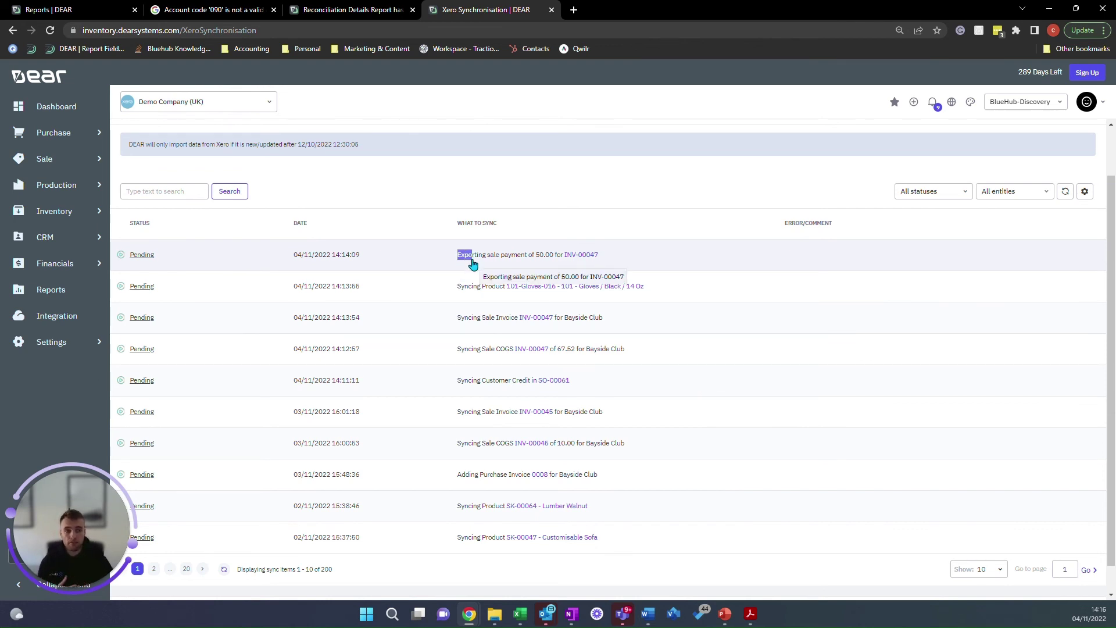
scroll(488, 250, "up", 1)
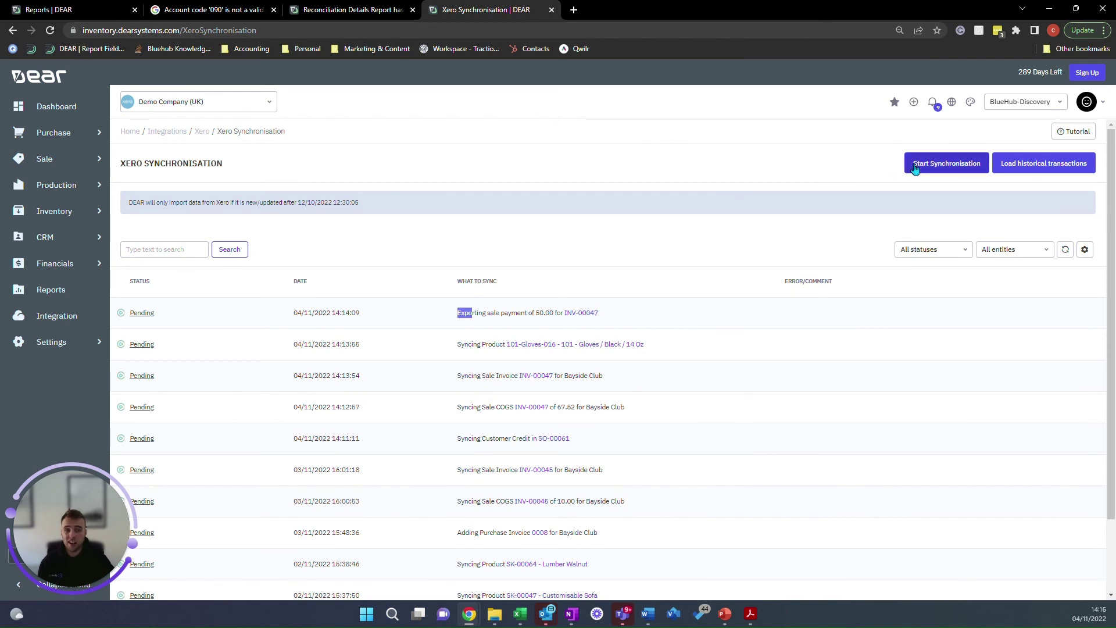